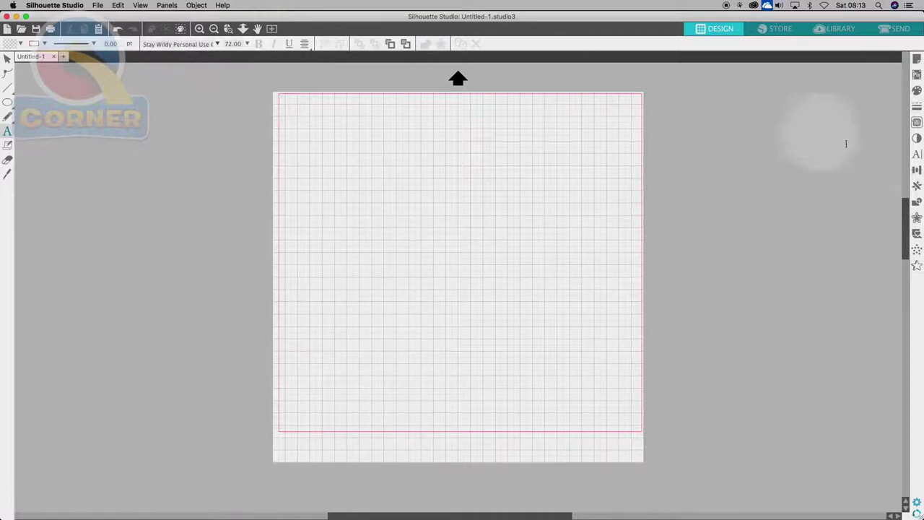
Open the text style settings and browse the list of available fonts
left_click(918, 155)
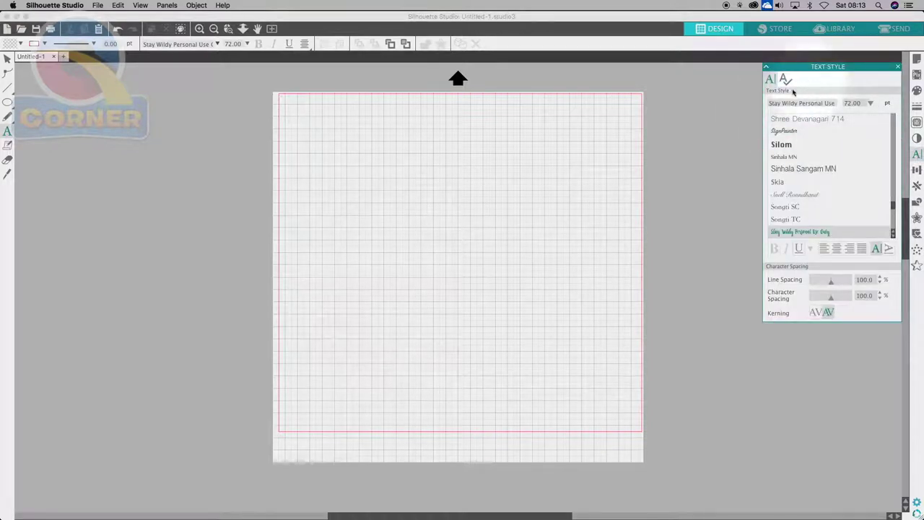
left_click(467, 212)
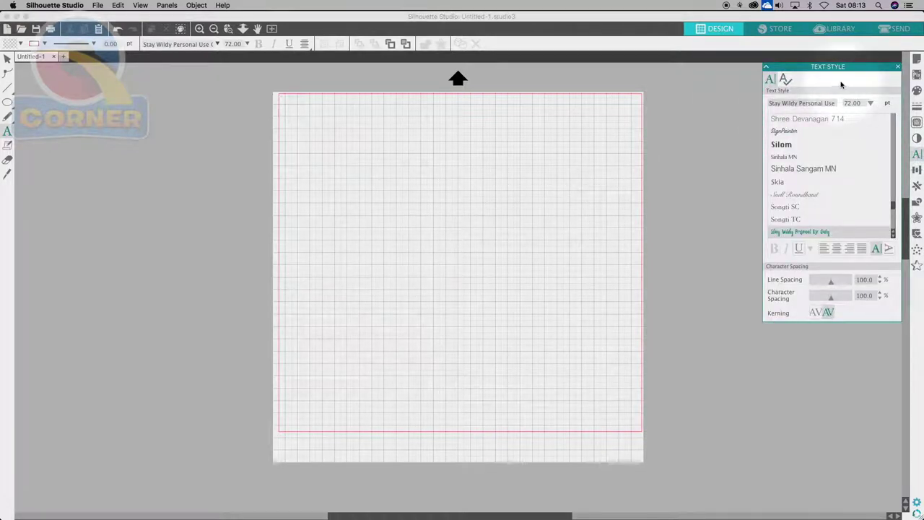
left_click(836, 200)
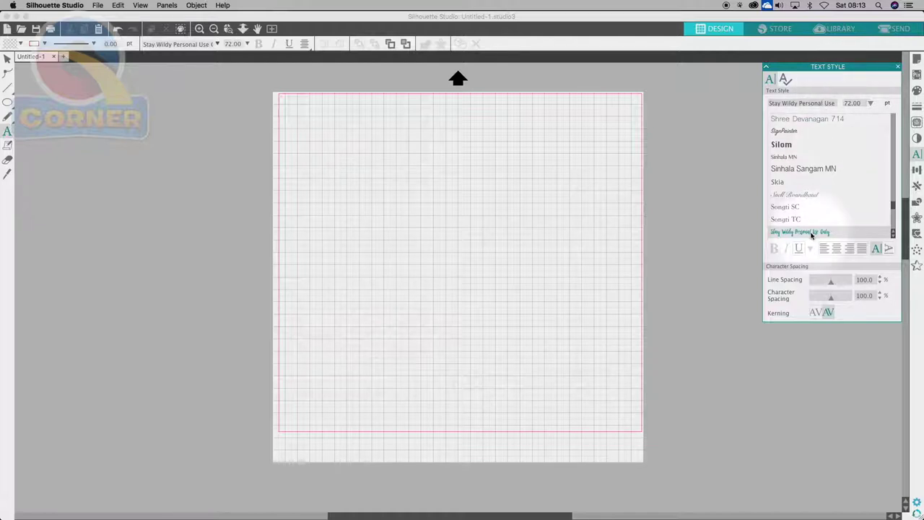
left_click(837, 250)
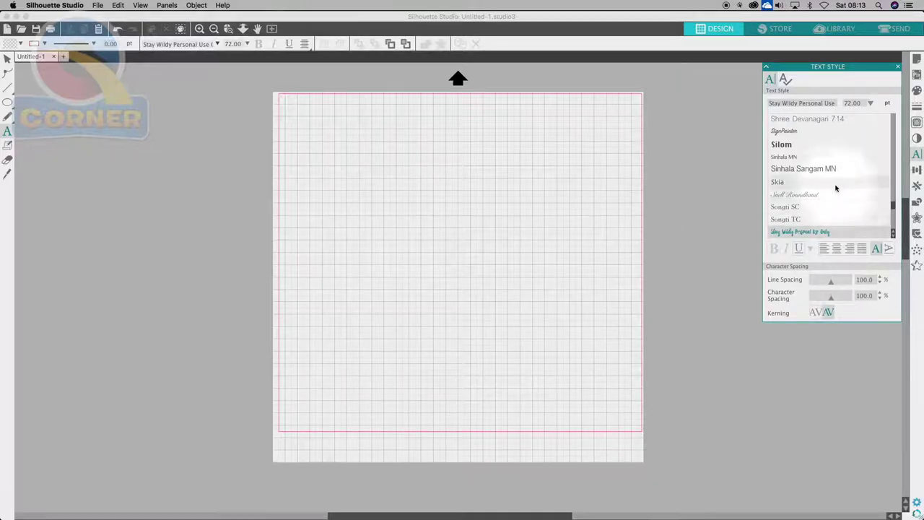
scroll(836, 202, "down", 3)
scroll(809, 189, "up", 10)
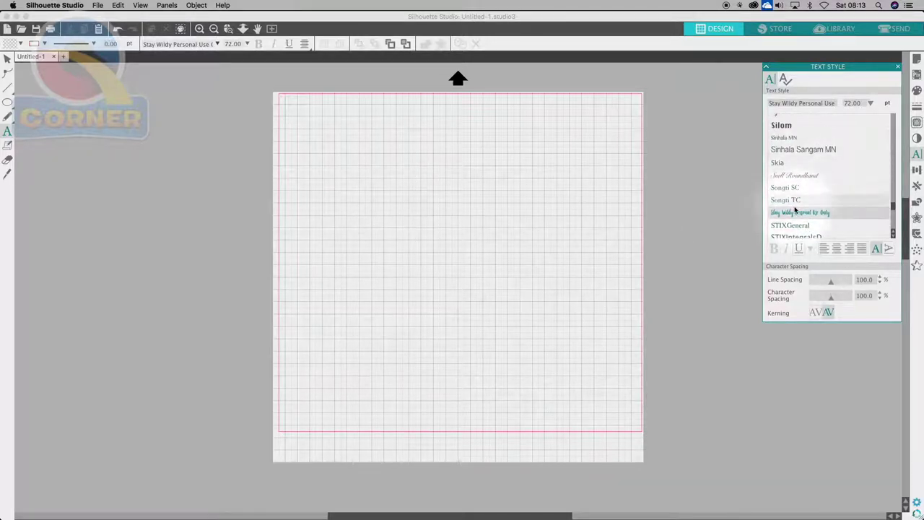
scroll(814, 194, "up", 8)
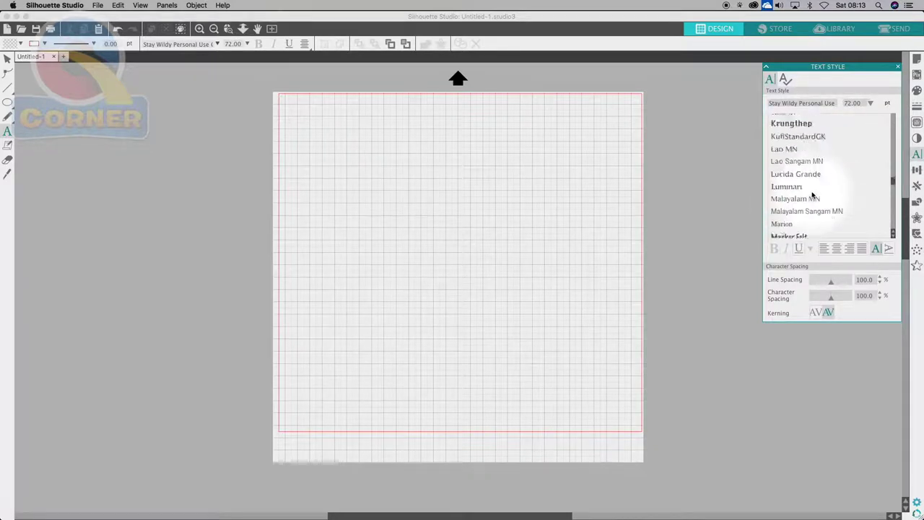
scroll(814, 189, "up", 3)
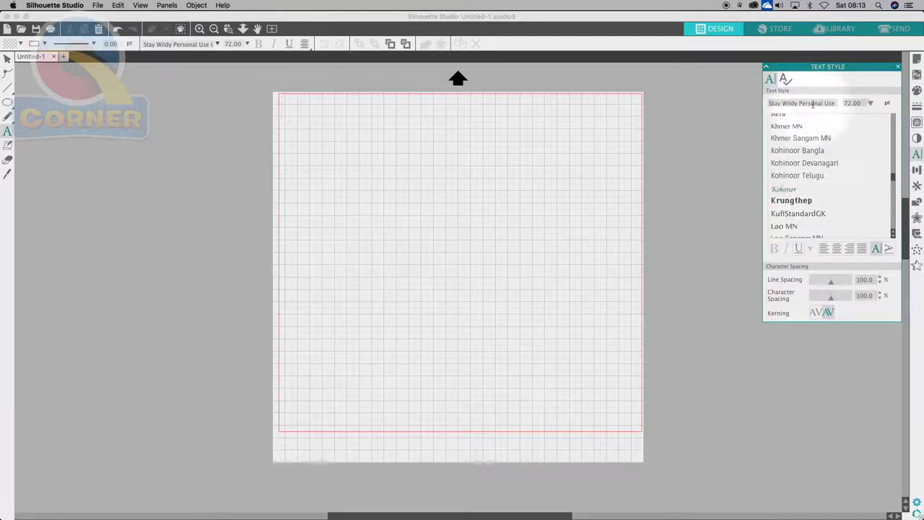
Find the Arial font by name and set it as the text font
left_click_drag(835, 102, 770, 102)
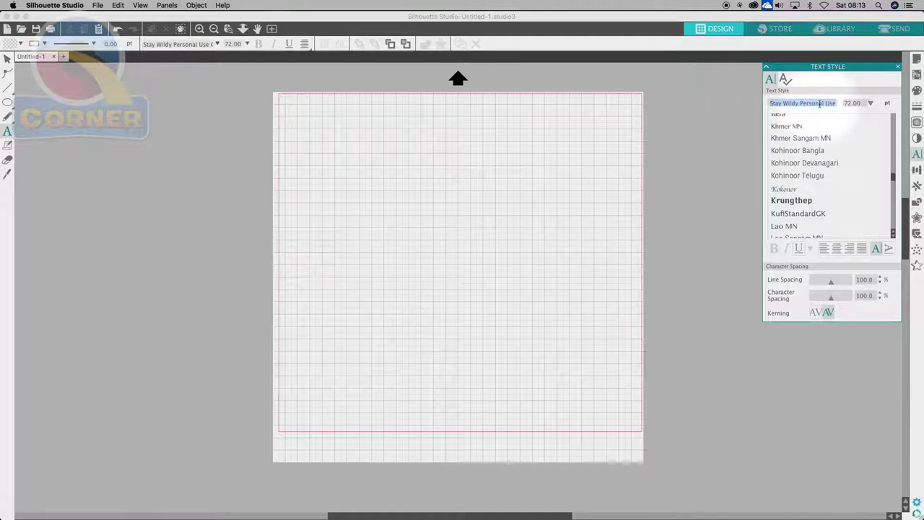
type("a")
type("ry")
type("arial")
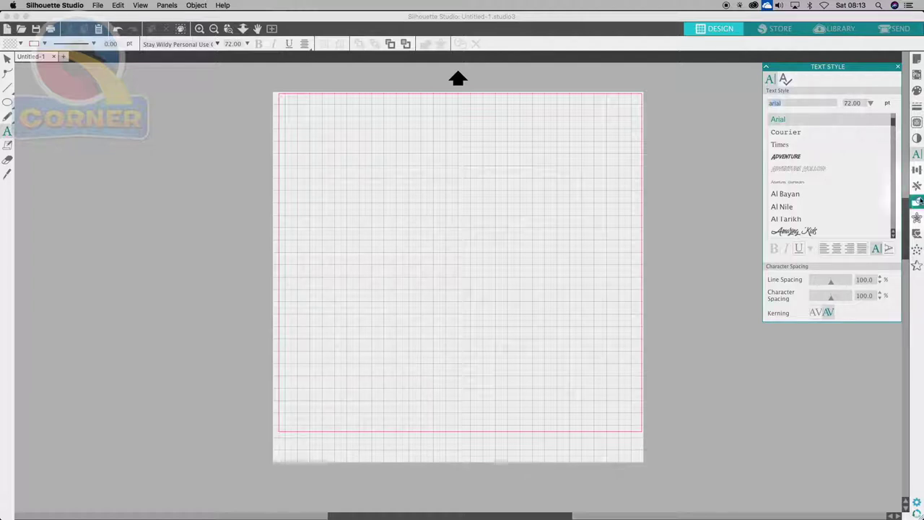
left_click(792, 121)
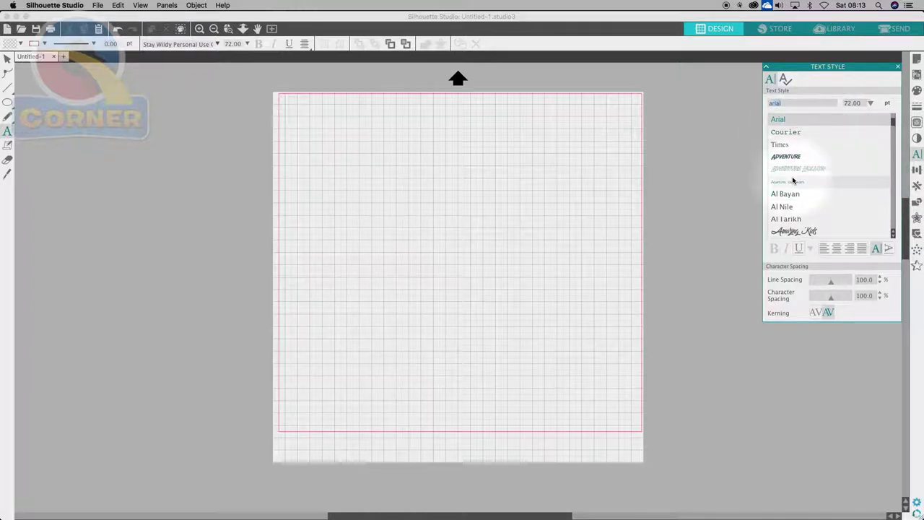
left_click(785, 120)
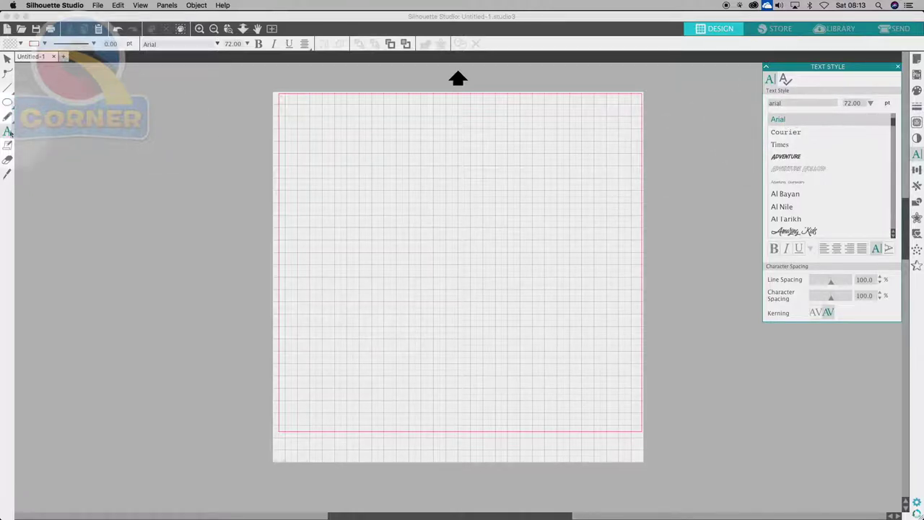
Add the text "Balloons" in the upper part of the page and finish the text entry
left_click(343, 205)
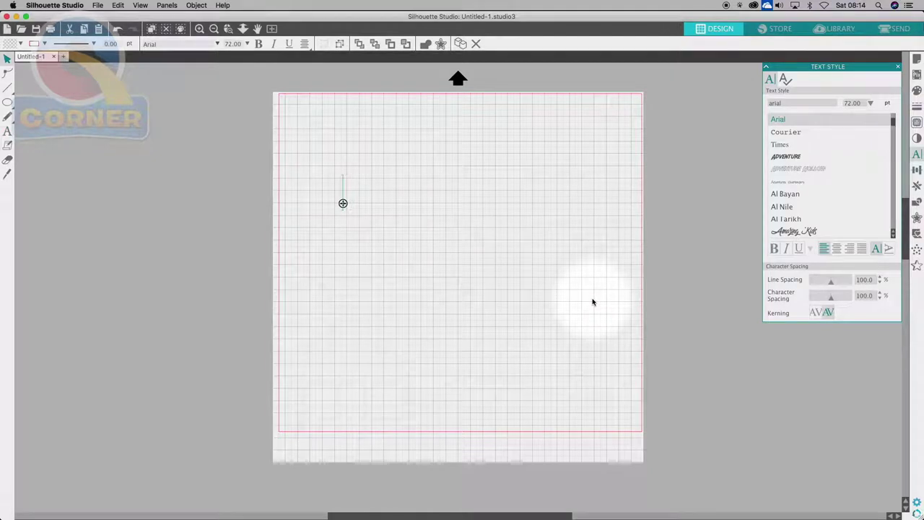
type("Balloon")
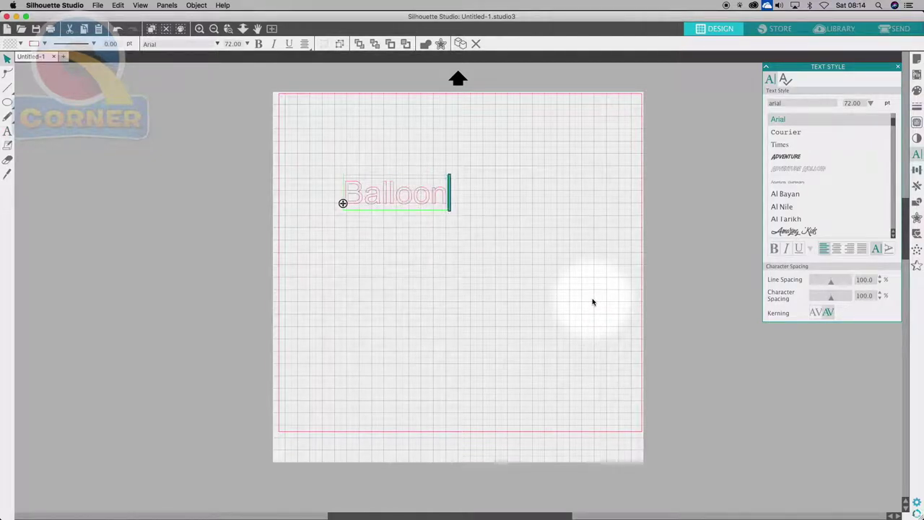
type("s")
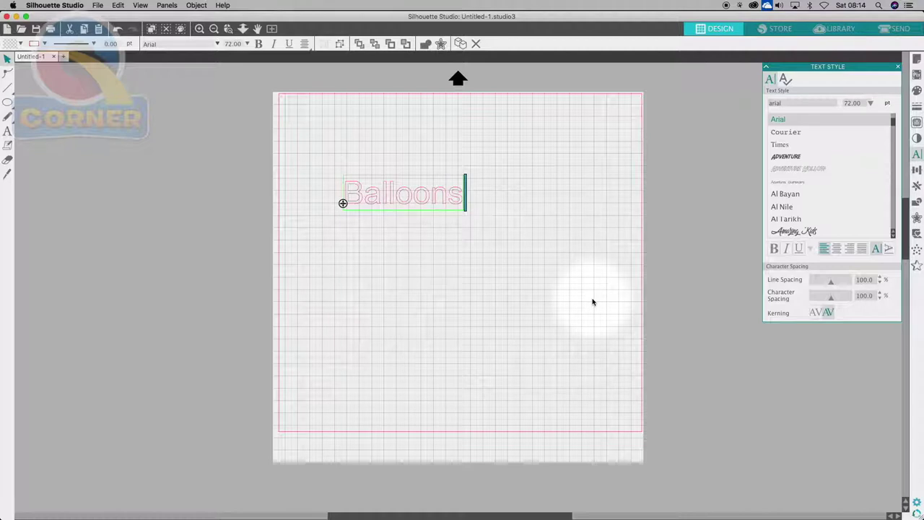
left_click(434, 275)
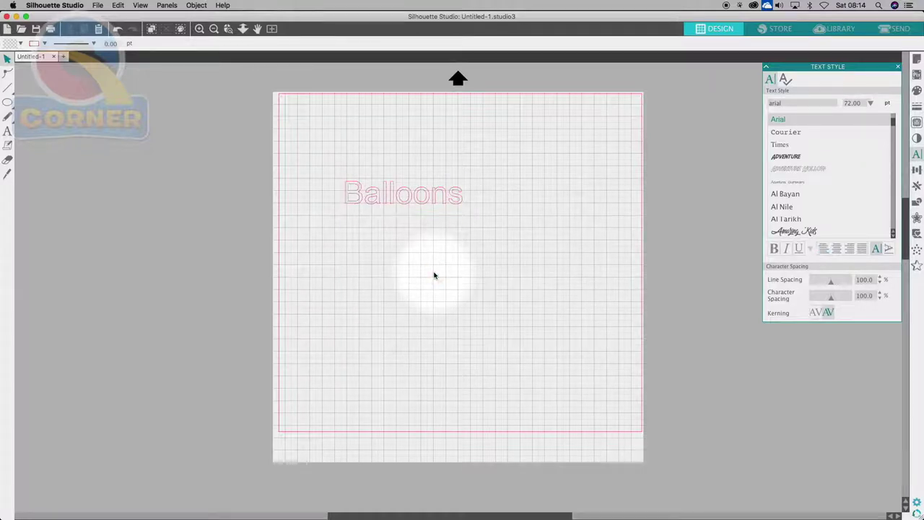
Move the Balloons text slightly to the right and up on the page and deselect it
left_click(404, 195)
left_click_drag(439, 202, 455, 213)
left_click_drag(426, 179, 439, 159)
left_click(440, 220)
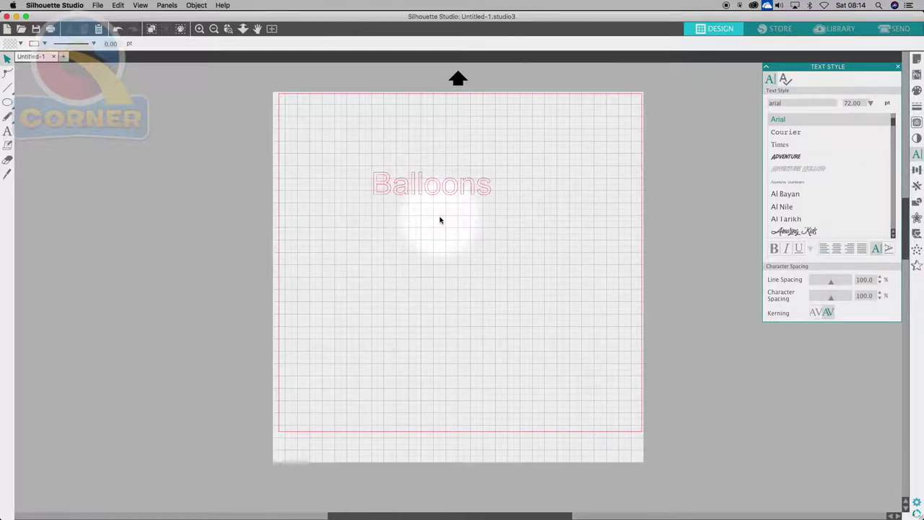
Set the Balloons text size to 150 pt and scale the text down proportionally to about 15.4 cm wide
left_click(454, 187)
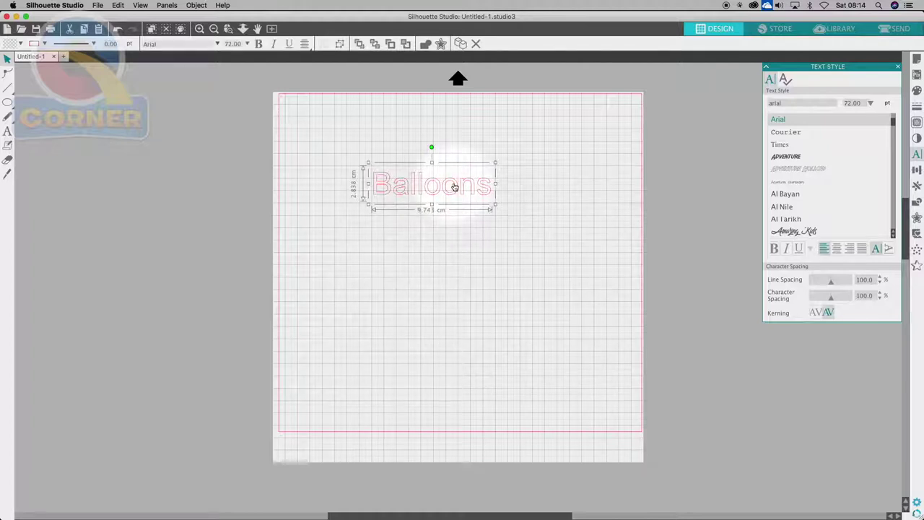
left_click(870, 103)
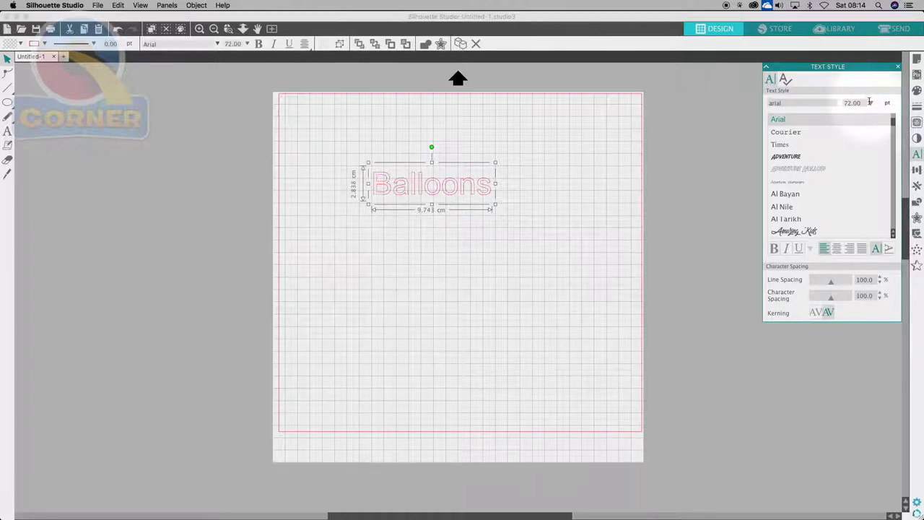
double_click(863, 103)
type("150")
key("Return")
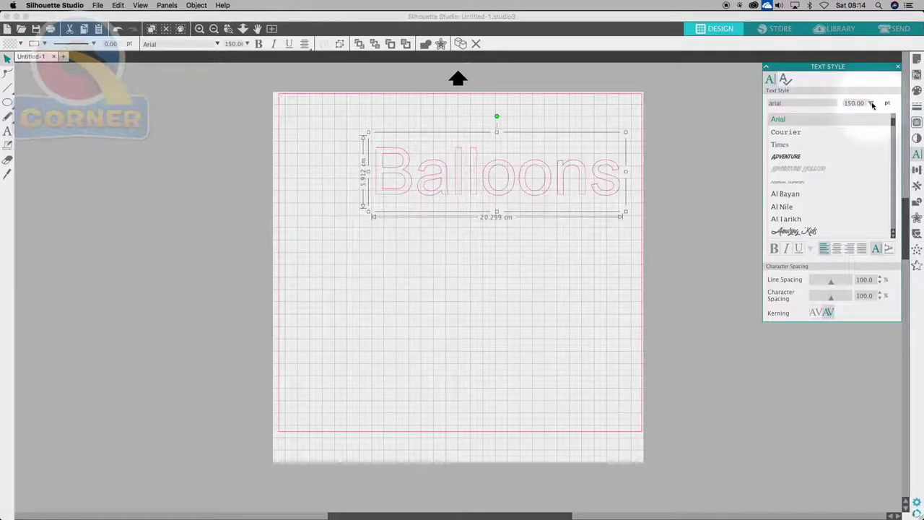
left_click(870, 103)
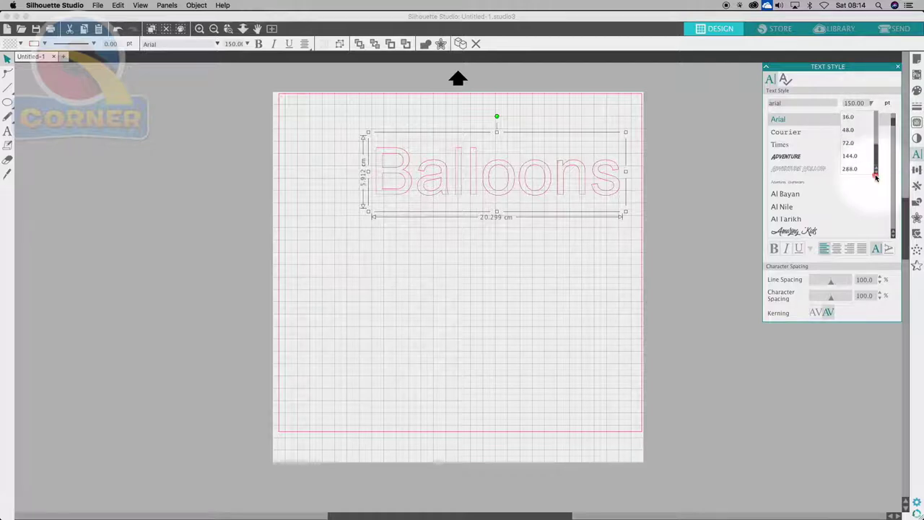
left_click(870, 103)
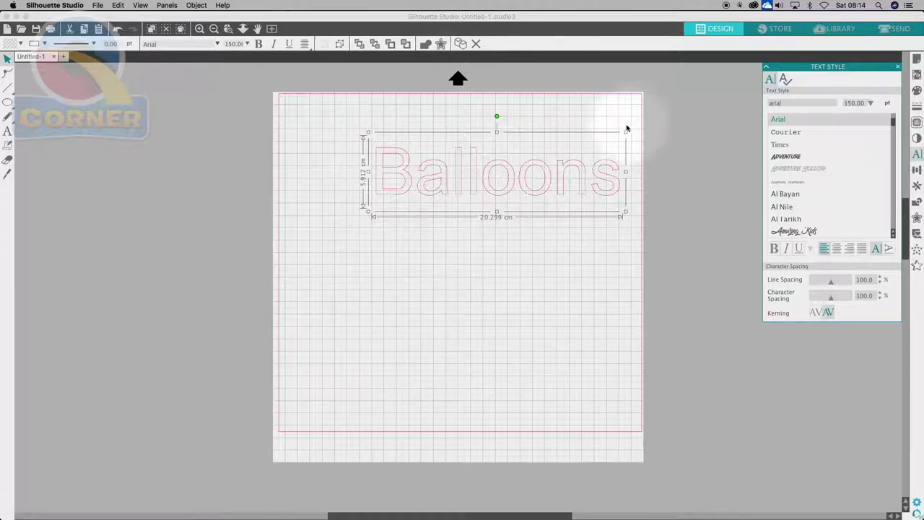
left_click_drag(626, 214, 566, 195)
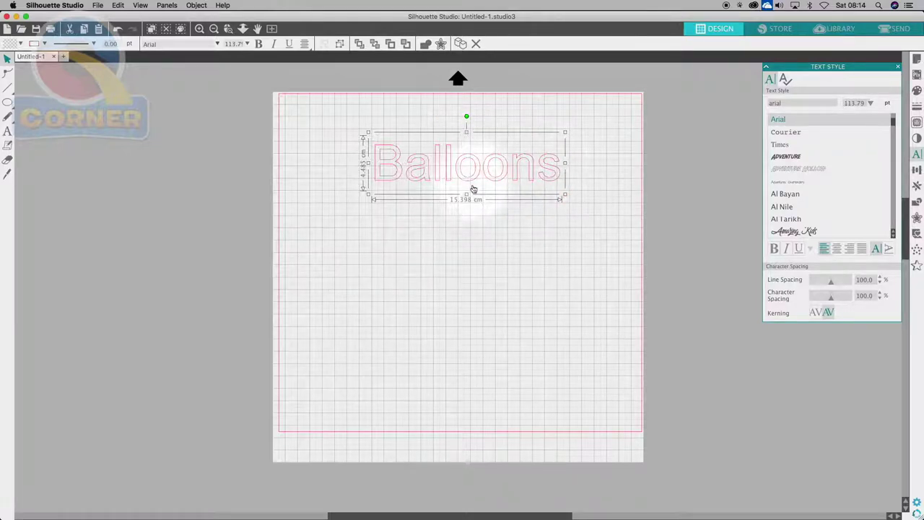
Stretch only the height of the Balloons text to about 13.2 cm and deselect it
left_click_drag(466, 195, 465, 302)
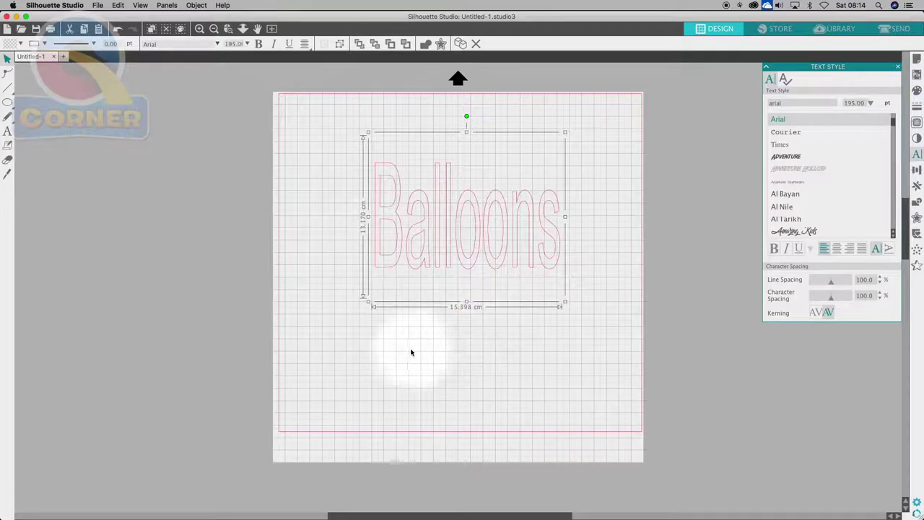
left_click(433, 353)
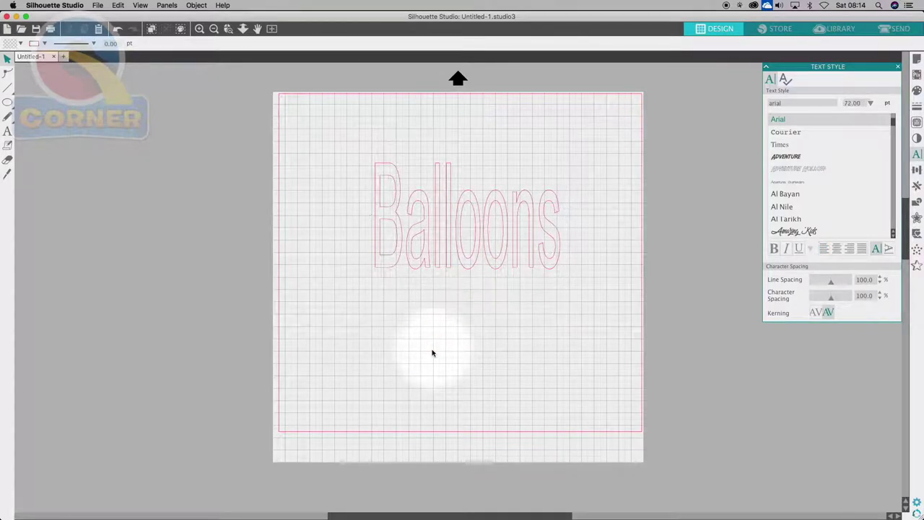
left_click(443, 337)
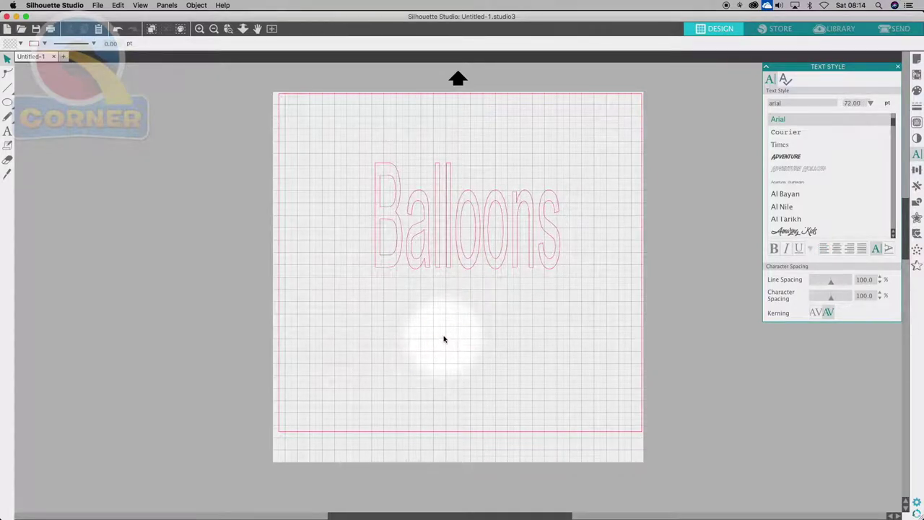
Undo the vertical stretch of the Balloons text
left_click(122, 8)
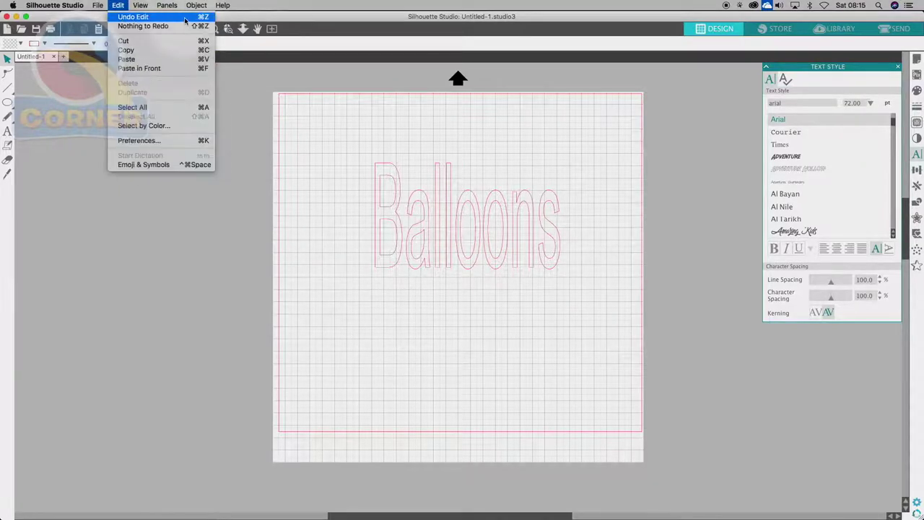
left_click(344, 187)
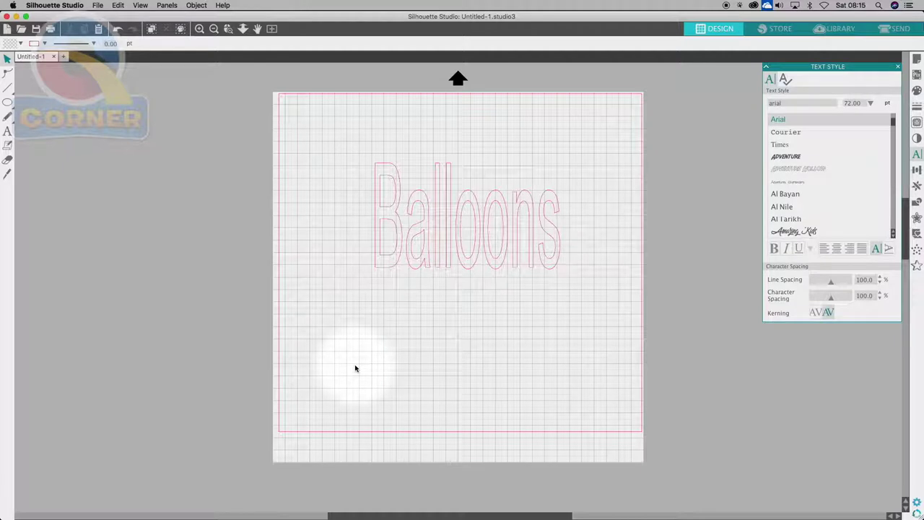
key("ctrl+z")
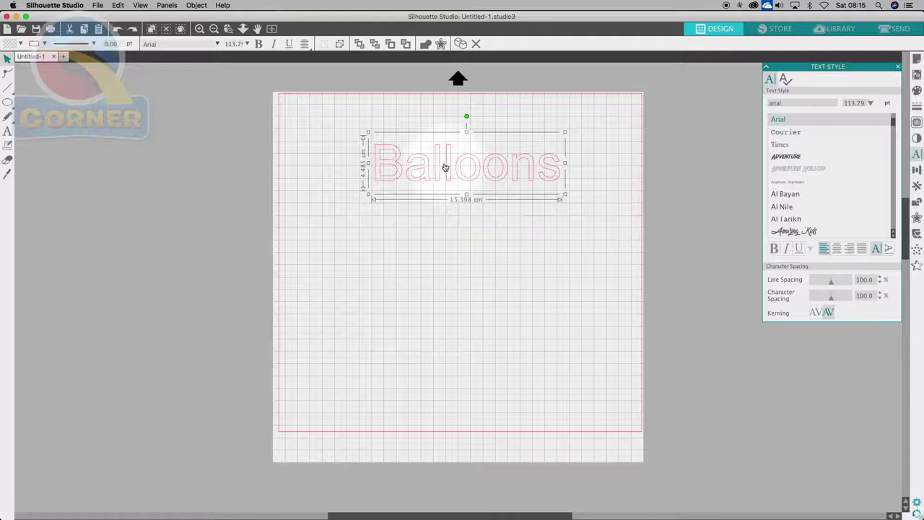
Change the font of the selected Balloons text to Al Tarikh
scroll(796, 155, "down", 2)
scroll(796, 155, "down", 4)
scroll(792, 158, "up", 3)
left_click(794, 171)
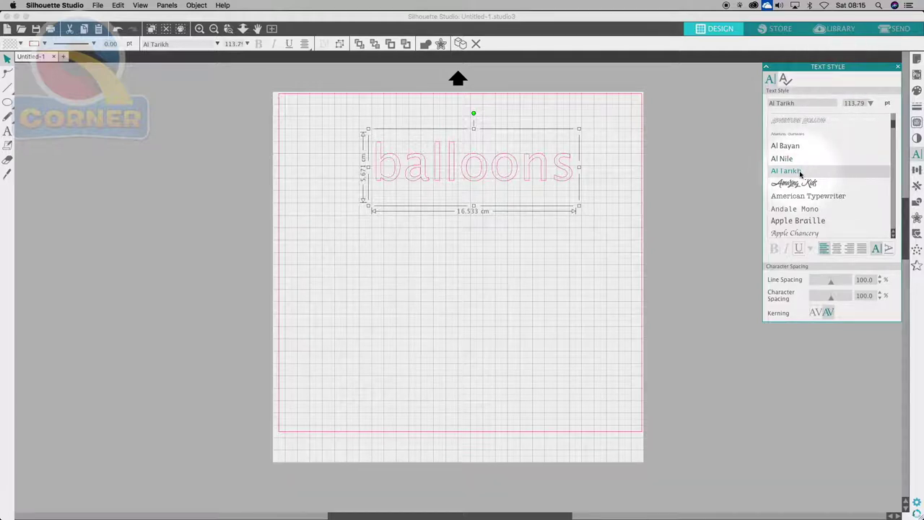
Try out successive fonts on the selected Balloons text and set it to Baskerville
key("Down")
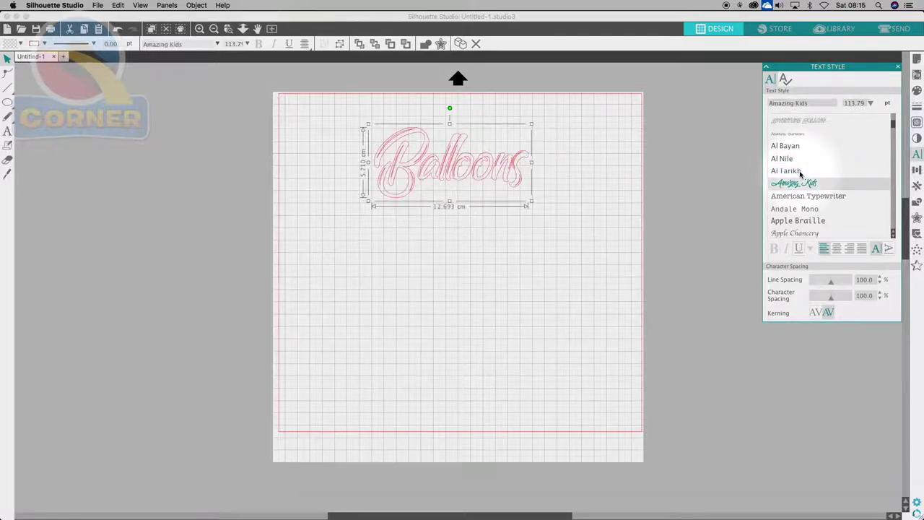
key("Down")
key("Down")
key("Down")
key("Down")
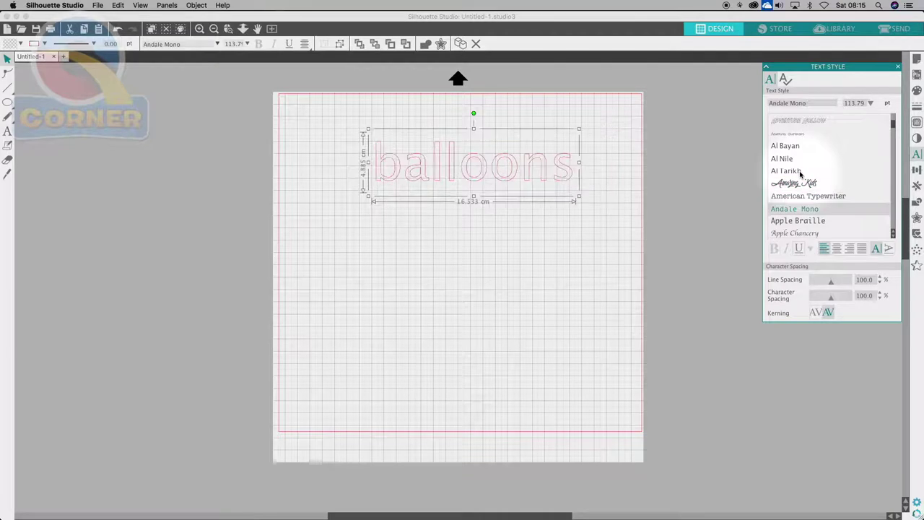
key("Down")
key("Down")
key("Down")
key("Down")
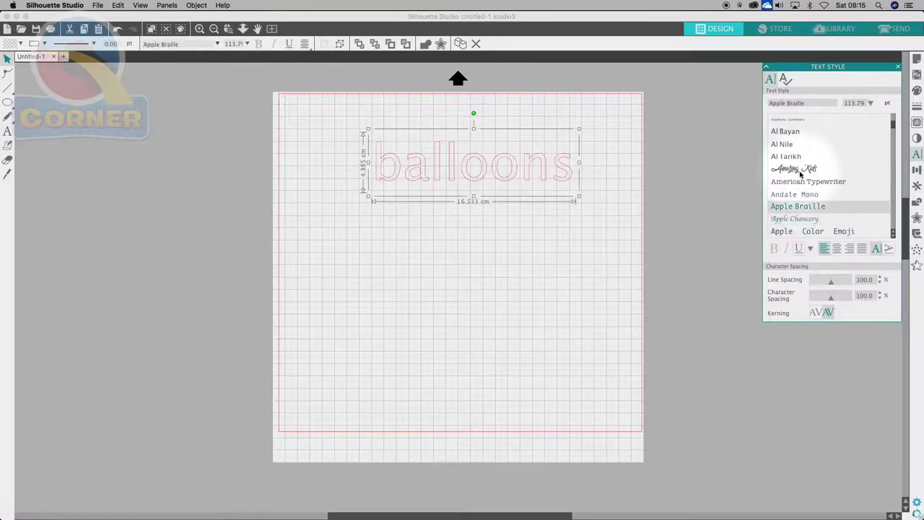
key("Down")
key("Down")
key("Down")
key("Down")
key("Down")
key("Down")
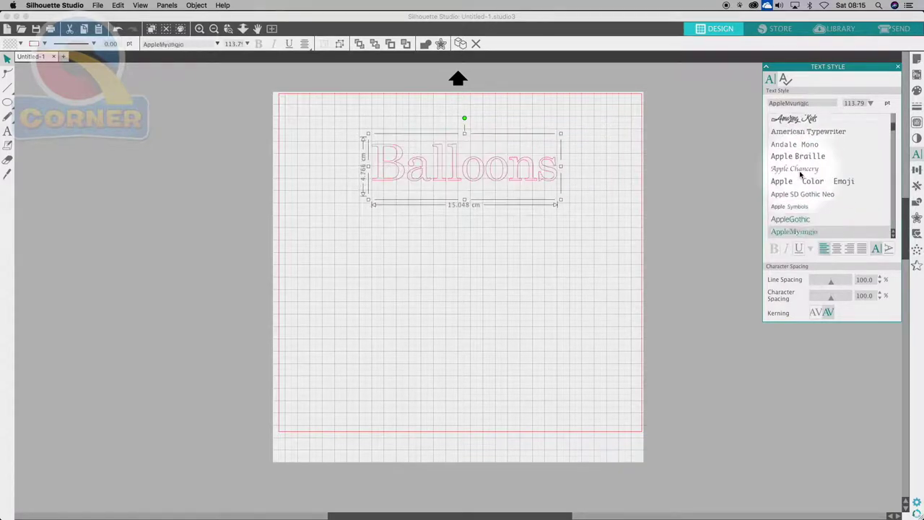
key("Down")
key("Down")
key("Down")
key("Down")
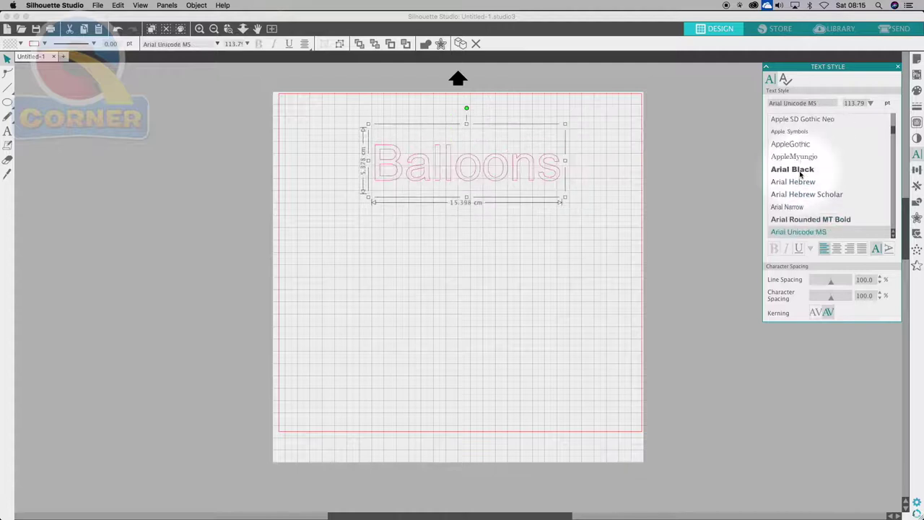
key("Down")
key("Down")
key("Down")
key("Down")
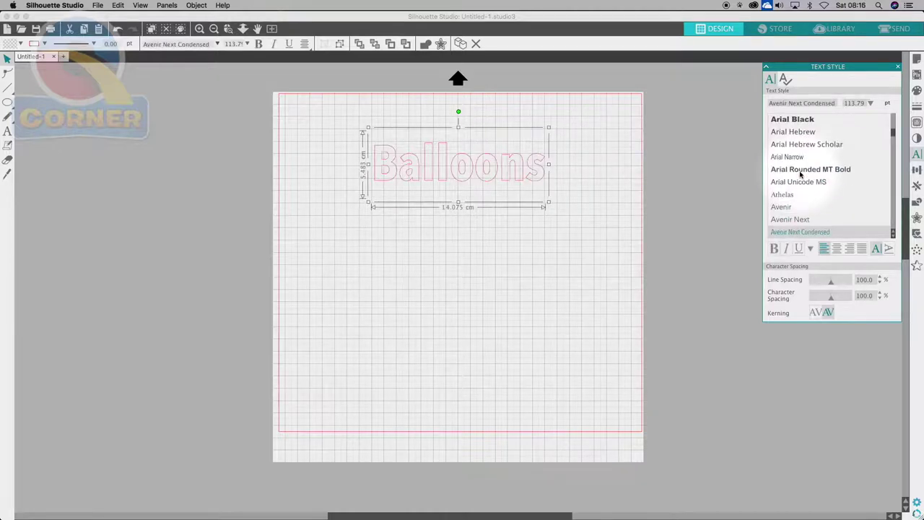
key("Down")
key("Down")
key("Down")
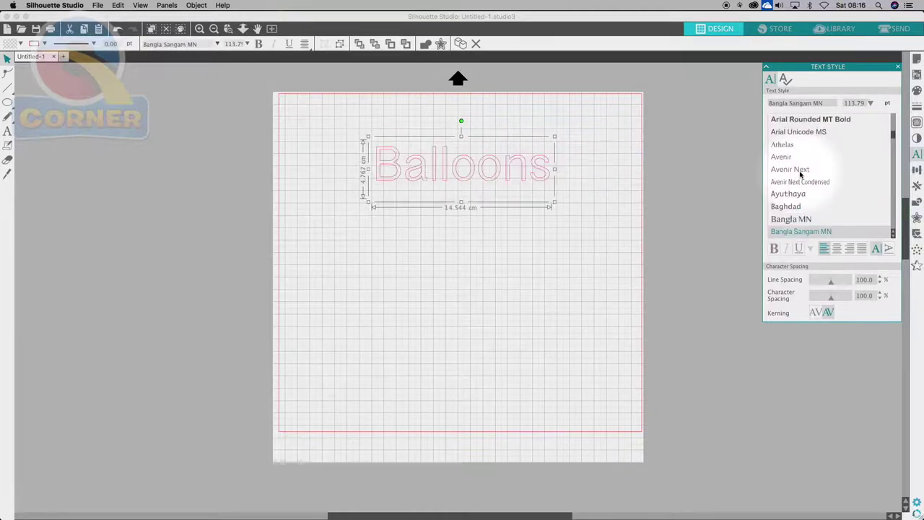
key("Down")
key("Down")
key("Down")
key("Down")
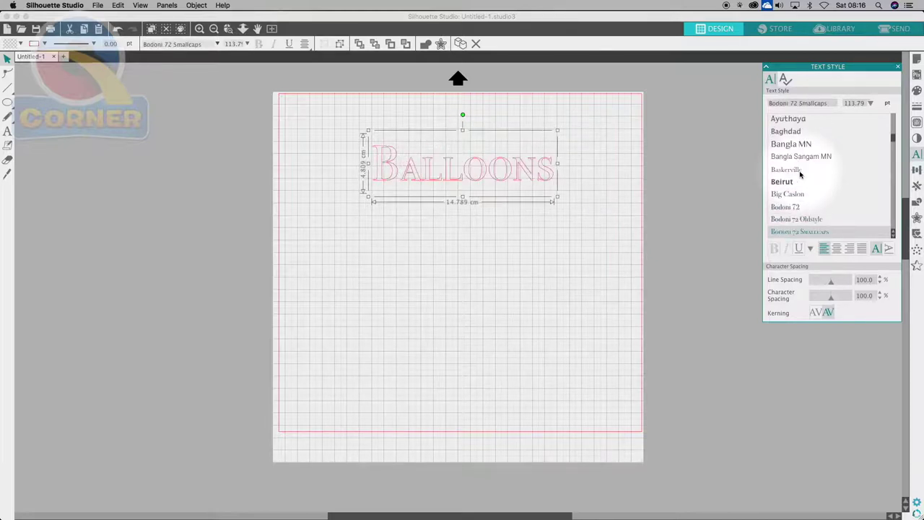
key("Down")
key("Up")
key("Up")
key("Down")
key("Up")
key("Up")
key("Up")
key("Up")
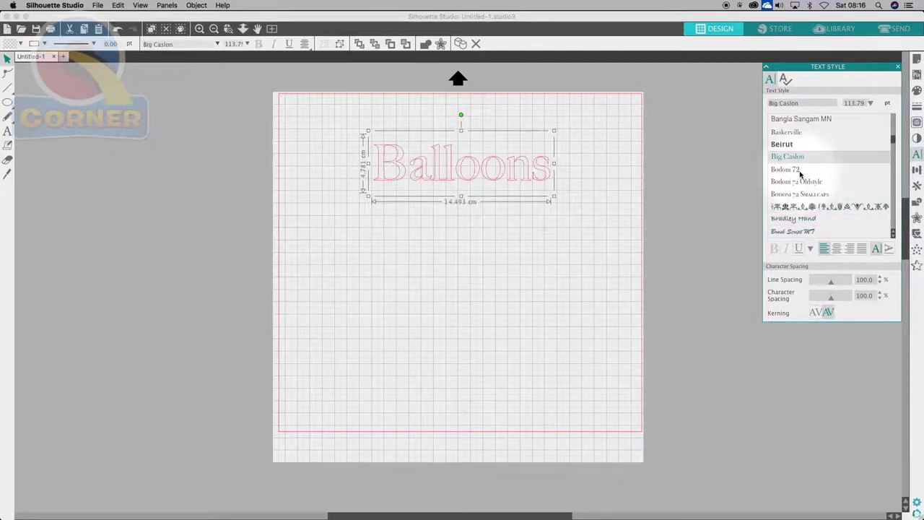
key("Up")
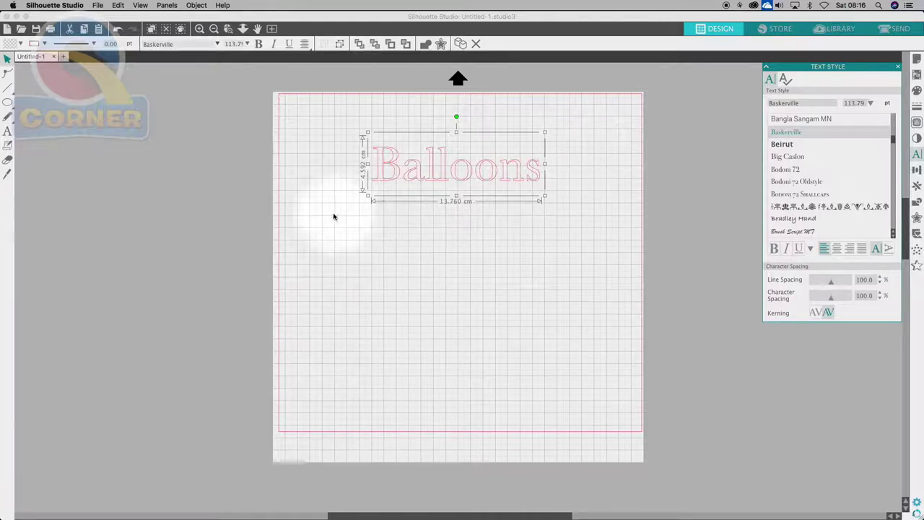
Scale the Balloons text up proportionally to about 17.4 cm wide and move it near the page's horizontal centre
left_click_drag(368, 197, 324, 210)
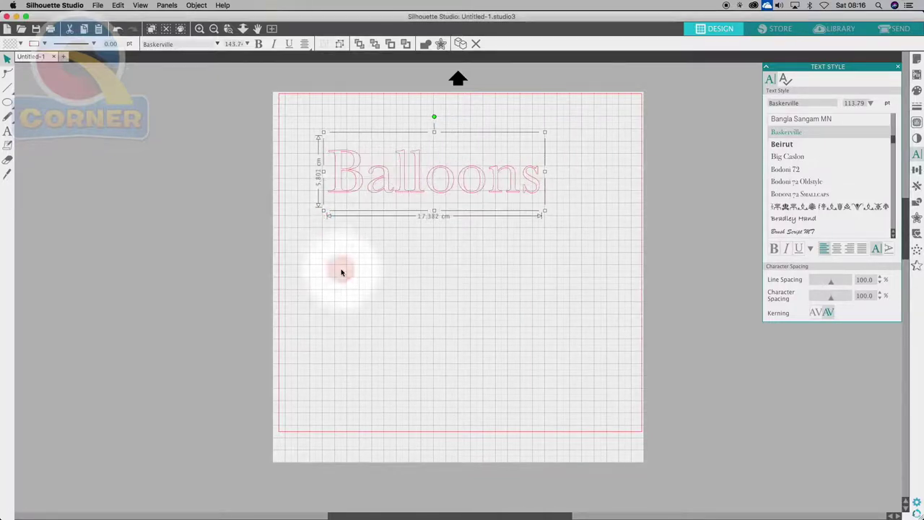
left_click_drag(418, 186, 452, 192)
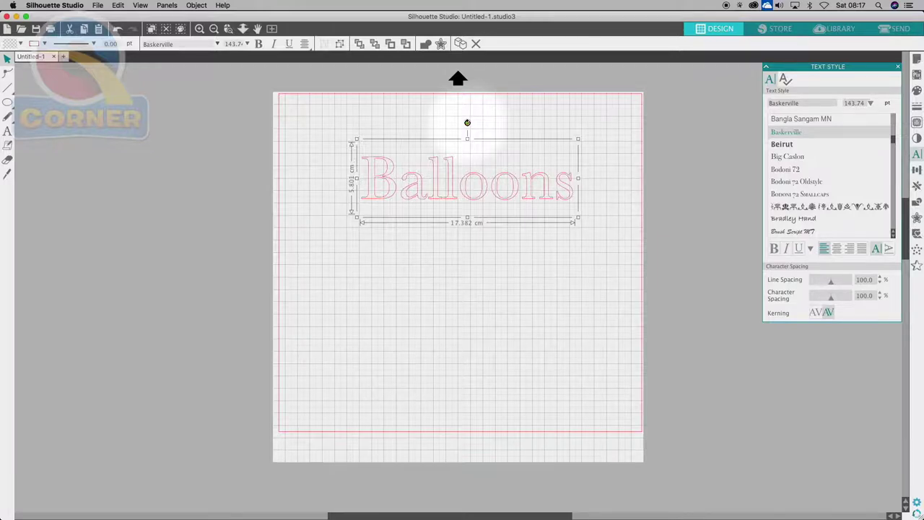
Tilt the Balloons text slightly counterclockwise and move it near the upper-left corner of the cutting area
mouse_move(470, 122)
left_mouse_down()
mouse_move(532, 174)
mouse_move(436, 103)
mouse_move(425, 221)
mouse_move(466, 143)
mouse_move(448, 139)
mouse_move(473, 143)
mouse_move(468, 134)
mouse_move(423, 126)
mouse_move(481, 138)
mouse_move(457, 129)
mouse_move(467, 132)
left_mouse_up()
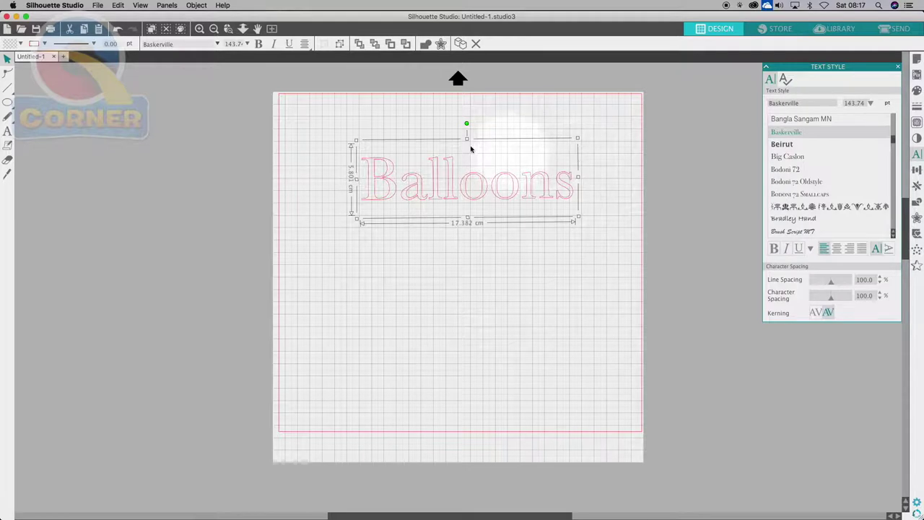
left_click_drag(464, 186, 392, 132)
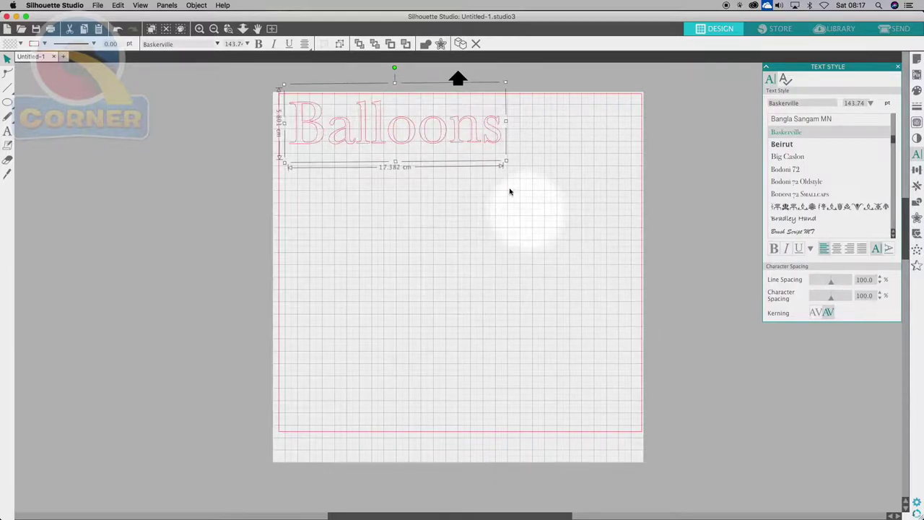
left_click_drag(473, 143, 470, 138)
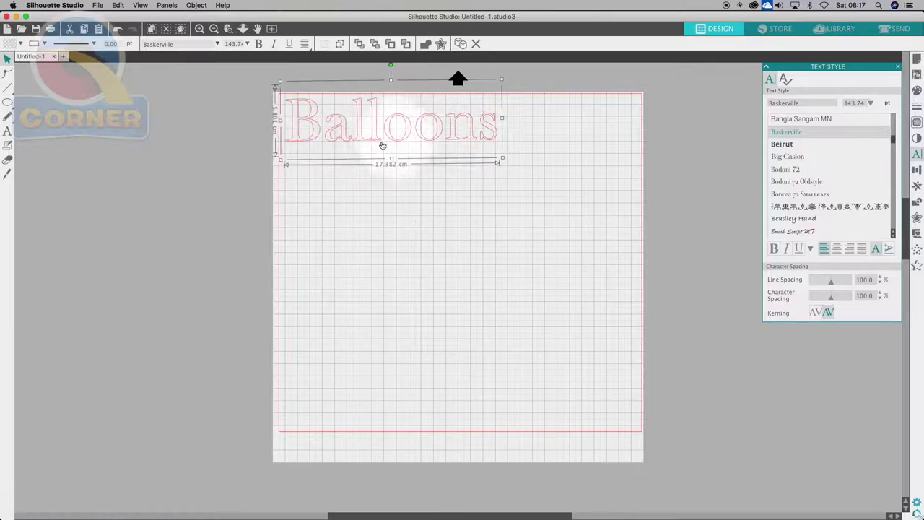
left_click_drag(442, 132, 440, 133)
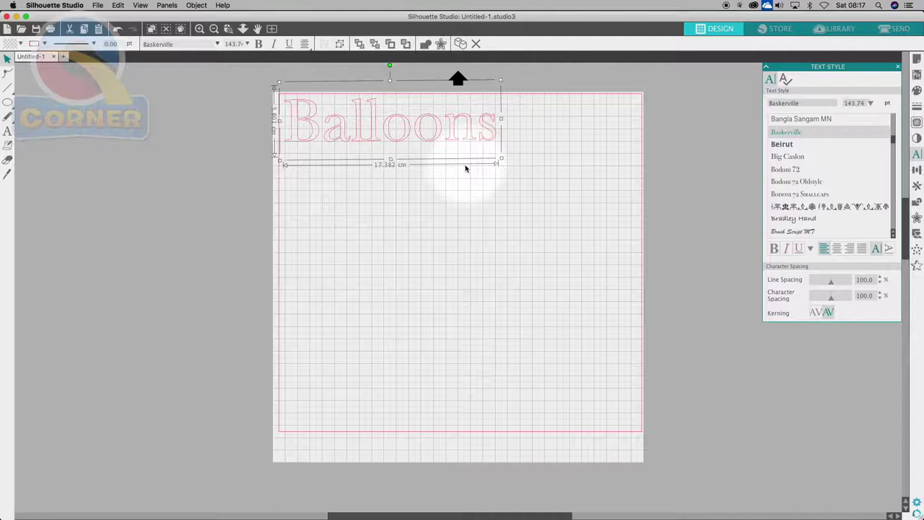
left_click_drag(409, 131, 420, 170)
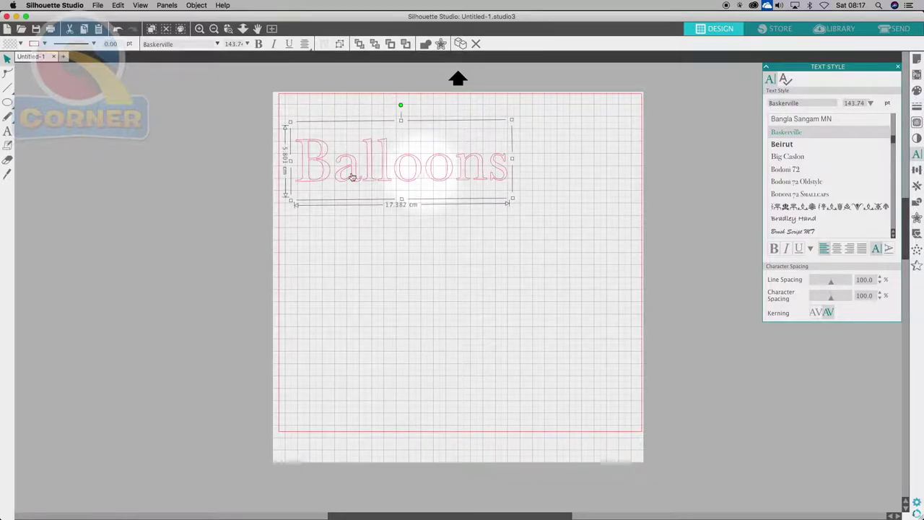
Add a second text "Balloons" in Arial at 72 pt and place it directly beneath the large Balloons text
key("t")
left_click(356, 262)
left_click(516, 279)
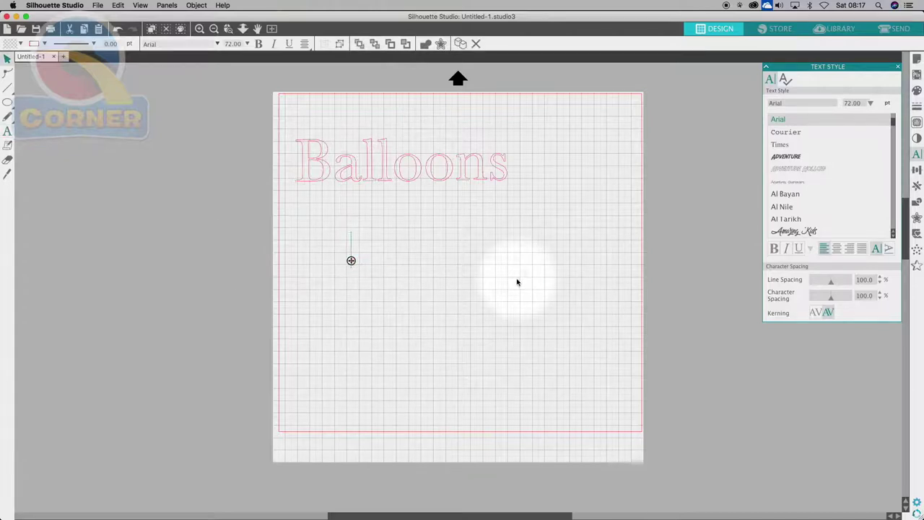
type("Ball")
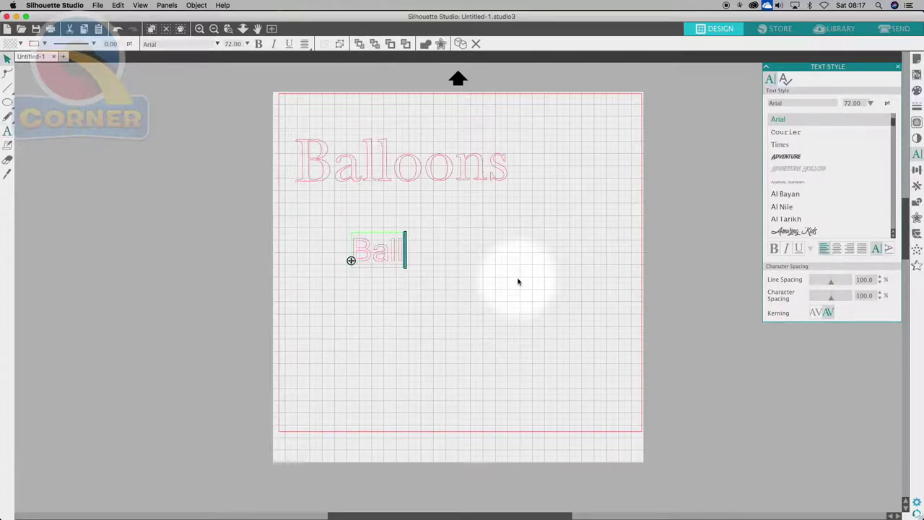
type("oons")
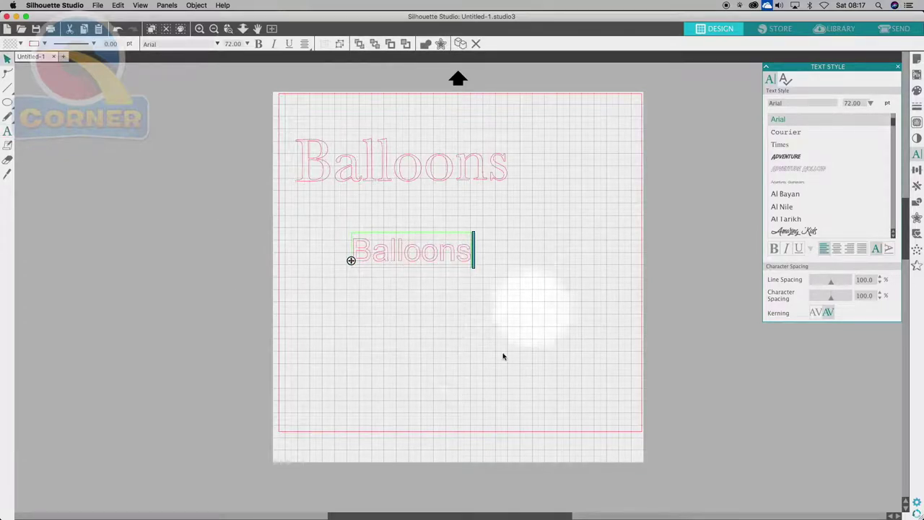
left_click(480, 377)
left_click_drag(412, 258, 392, 206)
left_click(415, 171)
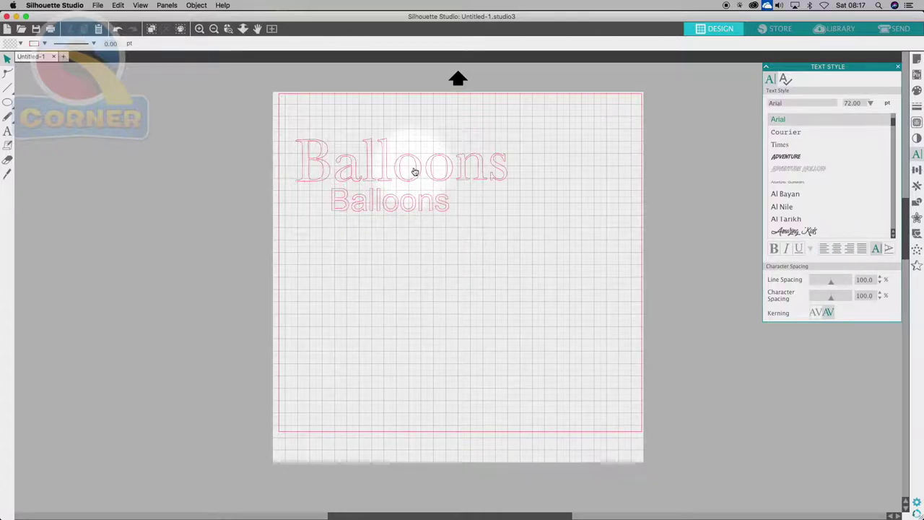
Rotate the large Balloons text a quarter turn clockwise and back until it is level
left_click(427, 162)
left_click_drag(400, 105, 404, 103)
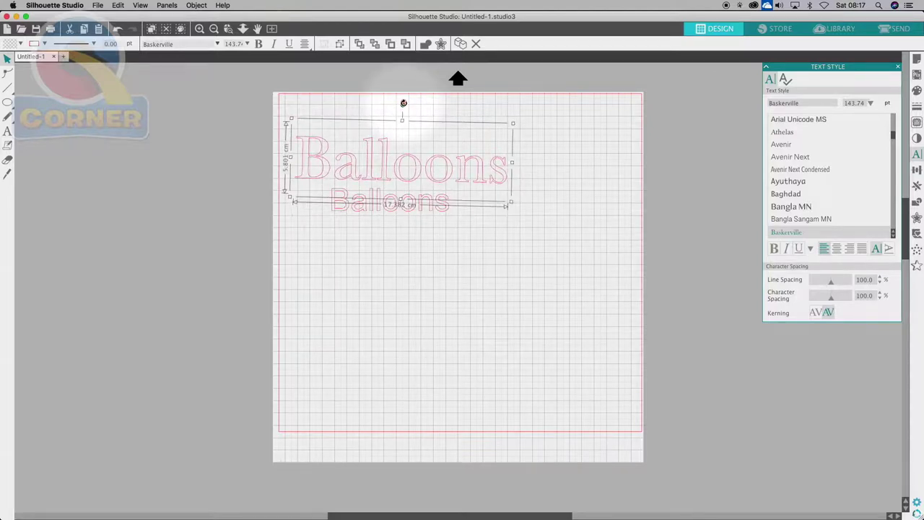
left_click_drag(404, 103, 403, 104)
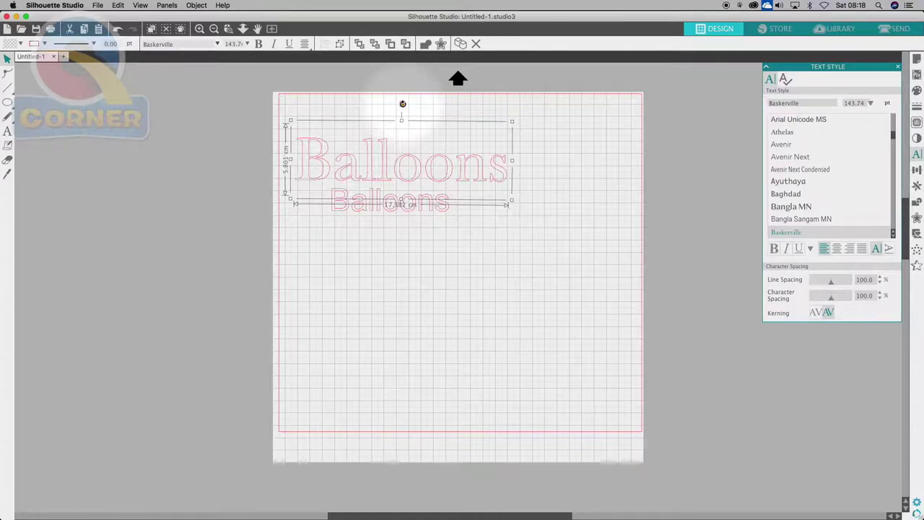
left_click_drag(403, 104, 439, 161)
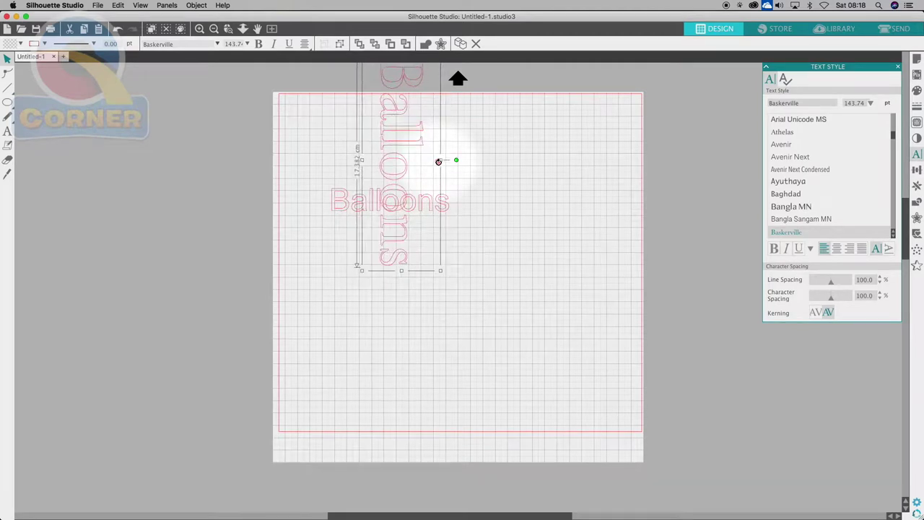
left_click_drag(438, 161, 396, 92)
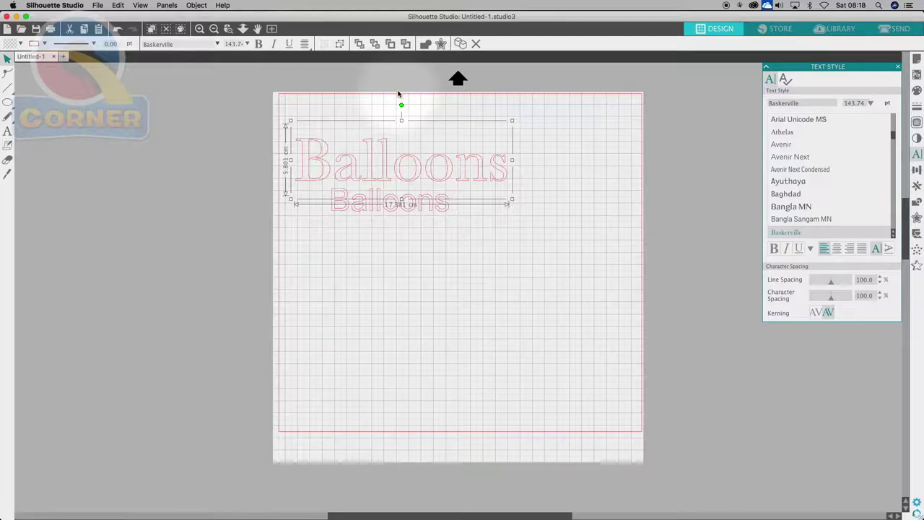
Delete the small Arial Balloons text and reposition the large one near the upper centre of the page
left_click_drag(417, 166, 426, 158)
left_click(478, 363)
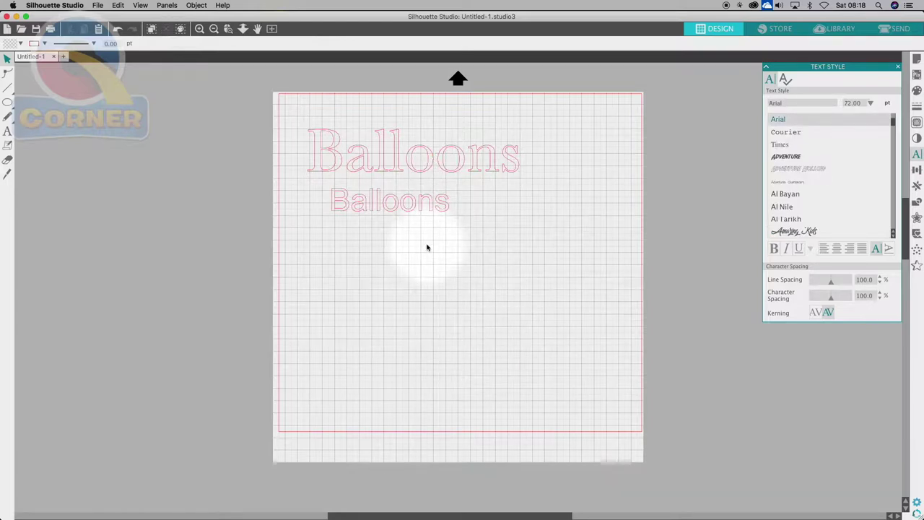
left_click_drag(378, 207, 401, 221)
key("Delete")
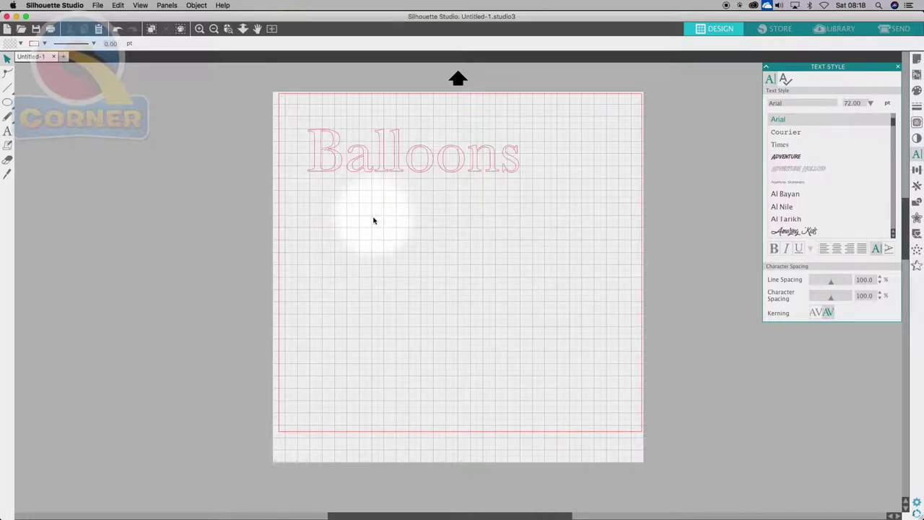
left_click_drag(422, 171, 462, 175)
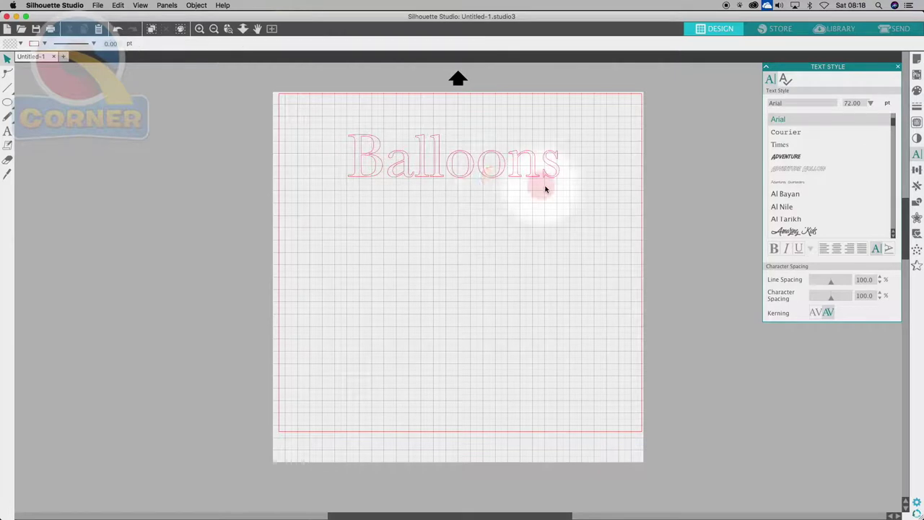
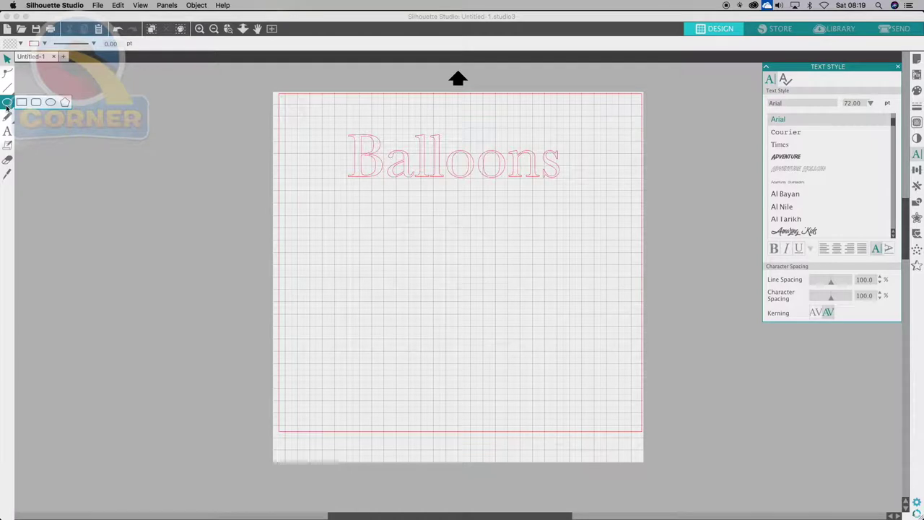
Draw a wide ellipse below the Balloons text, trying narrower and circular proportions and extending it past the page's right edge
left_click(49, 106)
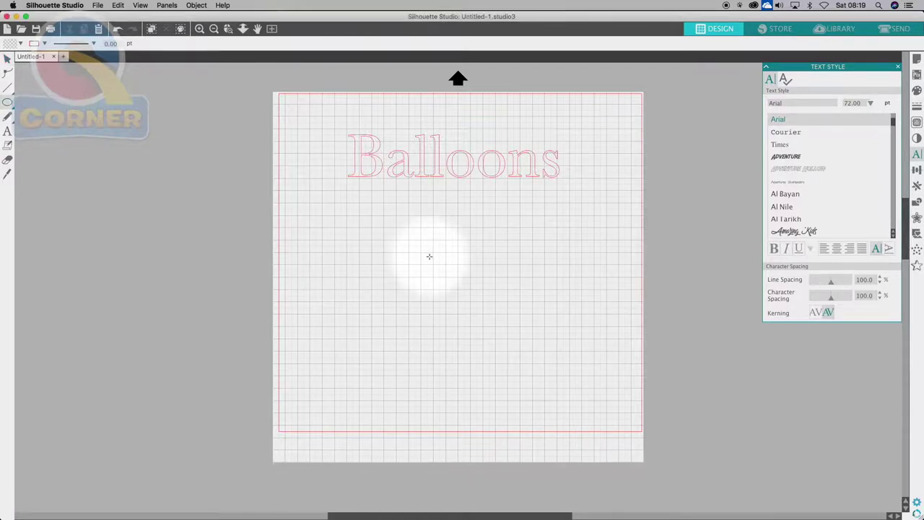
left_click_drag(323, 217, 613, 337)
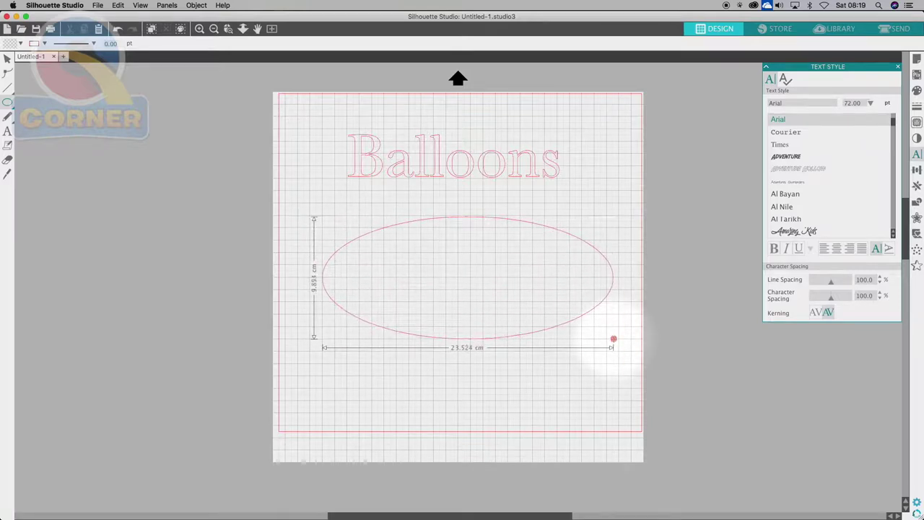
left_click_drag(600, 335, 424, 324)
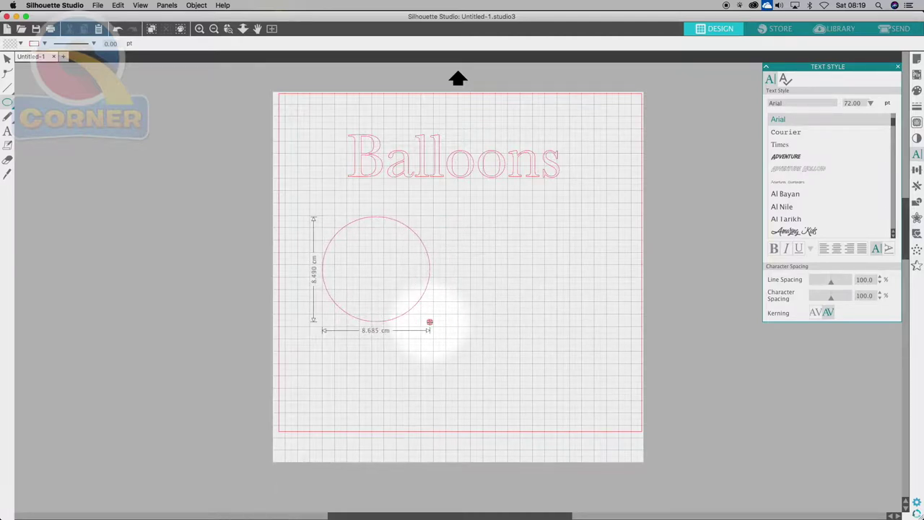
left_click_drag(431, 319, 391, 333)
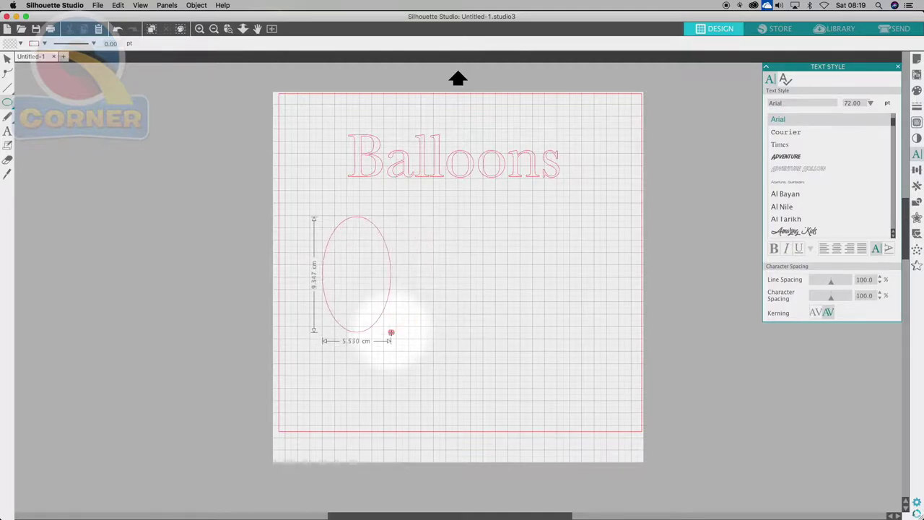
left_click_drag(391, 332, 354, 379)
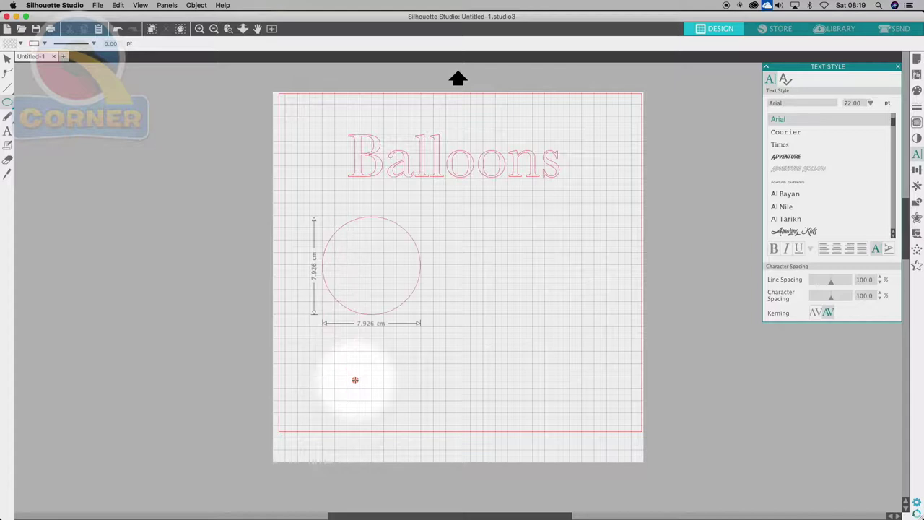
left_click_drag(354, 380, 738, 359)
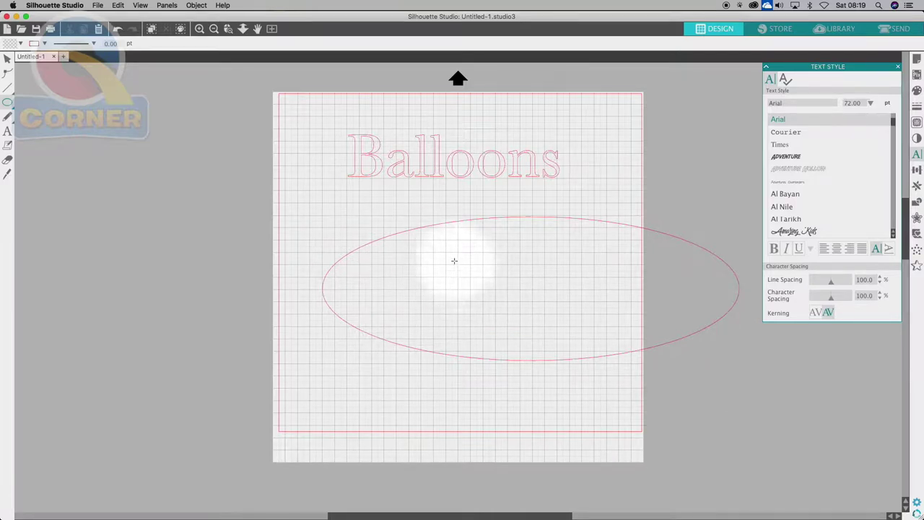
Move the wide ellipse sideways and slightly down so it sits roughly centred on the page beneath the Balloons text
left_click_drag(454, 261, 552, 315)
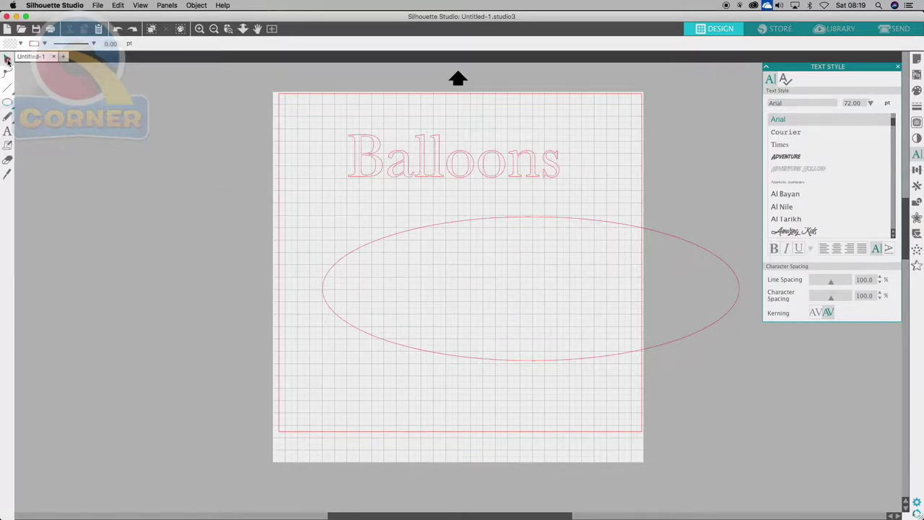
left_click_drag(546, 219, 483, 232)
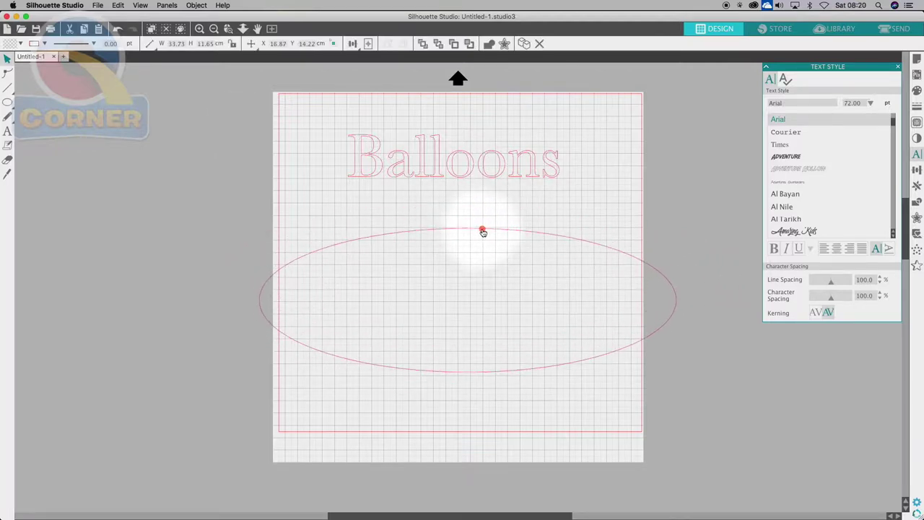
left_click(472, 247)
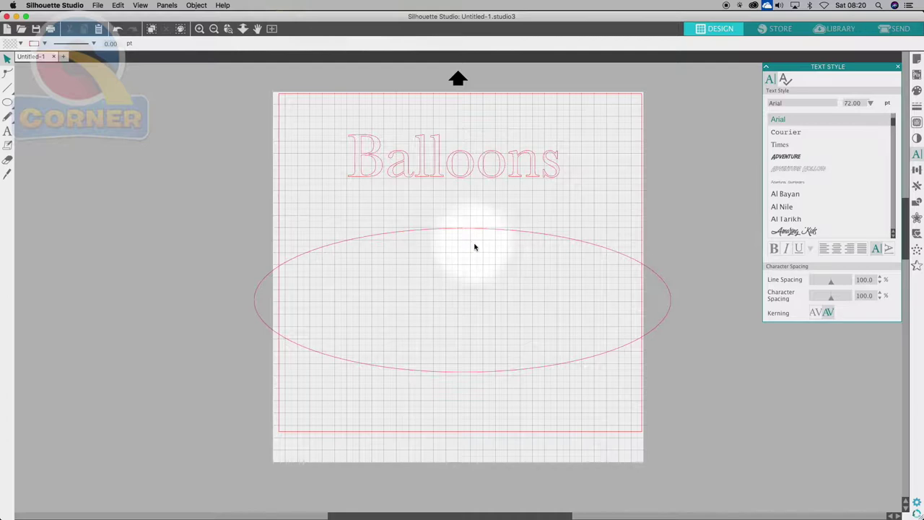
Attach the Balloons text to the upper arc of the wide ellipse so the letters follow its curve
left_click(441, 177)
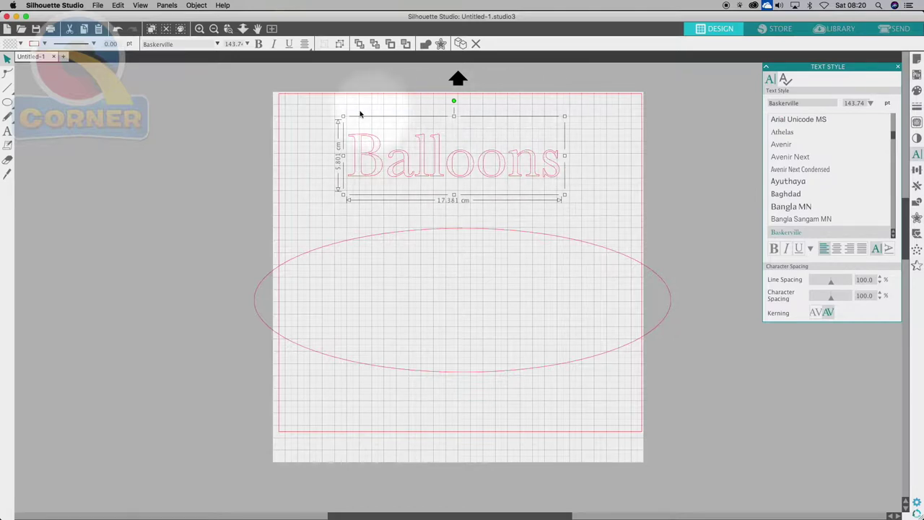
double_click(378, 174)
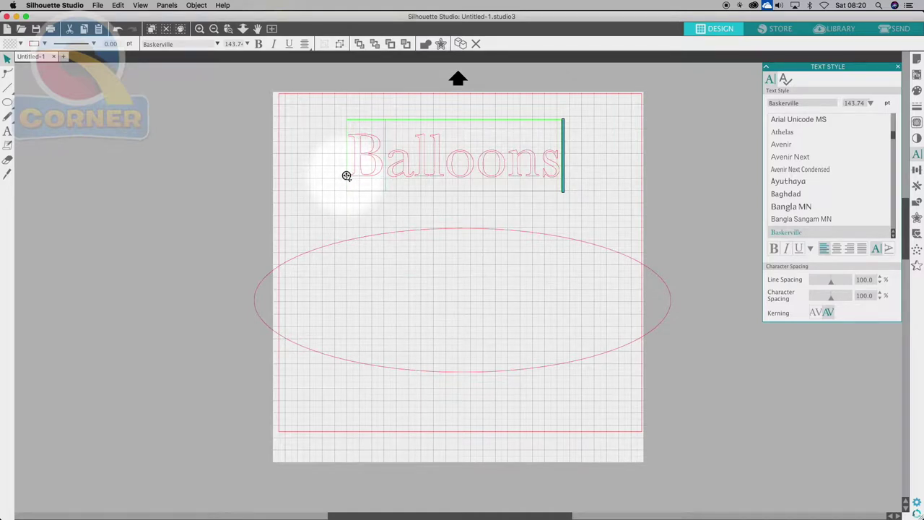
left_click_drag(346, 175, 366, 236)
left_click(368, 314)
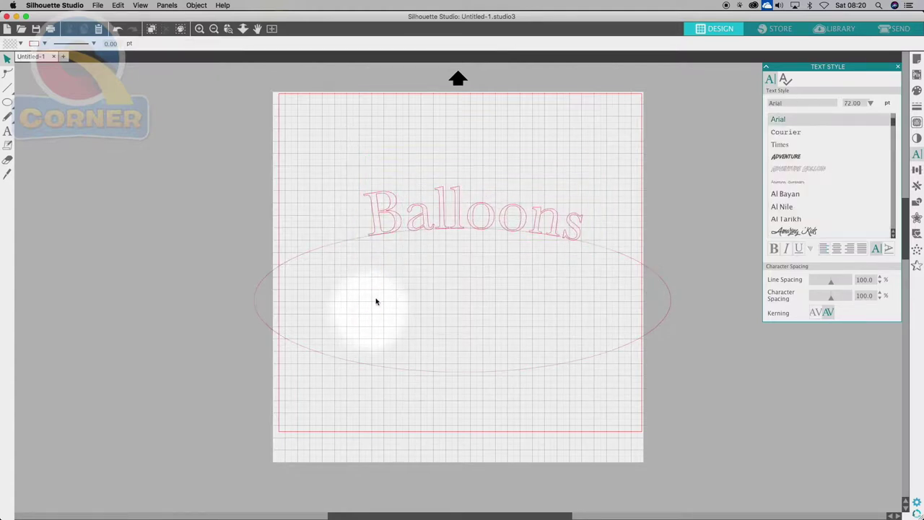
Adjust the curved Balloons text along the ellipse so it sits near the middle of the upper arc
left_click(376, 206)
mouse_move(367, 236)
left_mouse_down()
mouse_move(310, 180)
mouse_move(348, 188)
mouse_move(367, 236)
left_mouse_up()
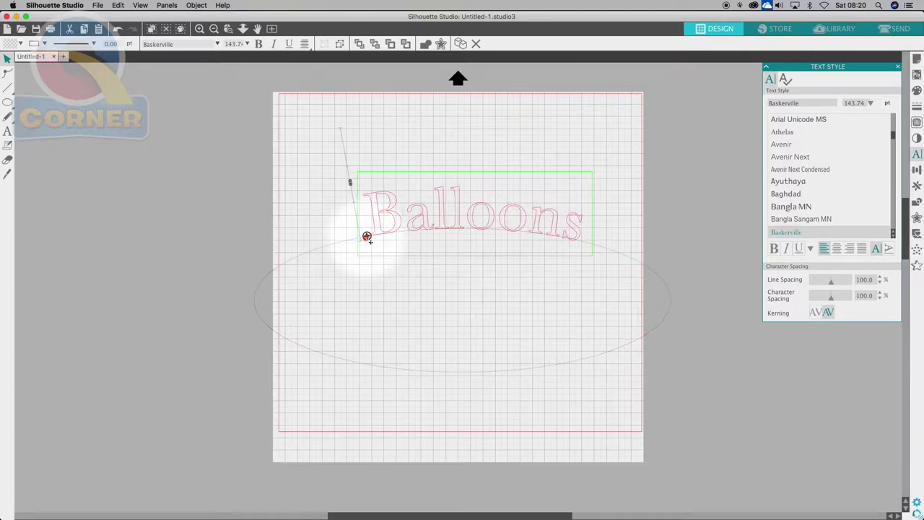
mouse_move(367, 236)
left_mouse_down()
mouse_move(373, 192)
mouse_move(402, 296)
mouse_move(383, 234)
mouse_move(378, 293)
mouse_move(333, 285)
mouse_move(300, 255)
mouse_move(388, 233)
mouse_move(488, 227)
mouse_move(642, 264)
mouse_move(625, 256)
mouse_move(701, 171)
mouse_move(319, 165)
mouse_move(344, 207)
mouse_move(368, 218)
mouse_move(369, 235)
left_mouse_up()
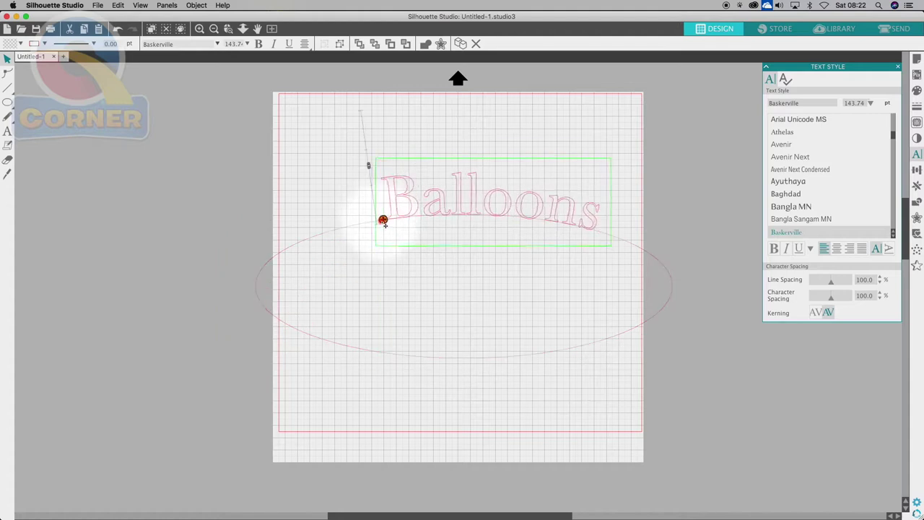
left_click_drag(382, 216, 364, 223)
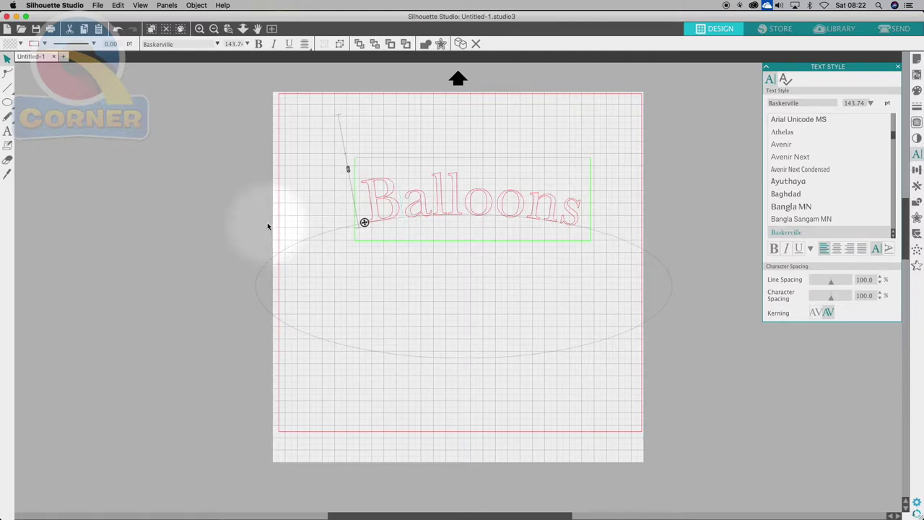
left_click(628, 239)
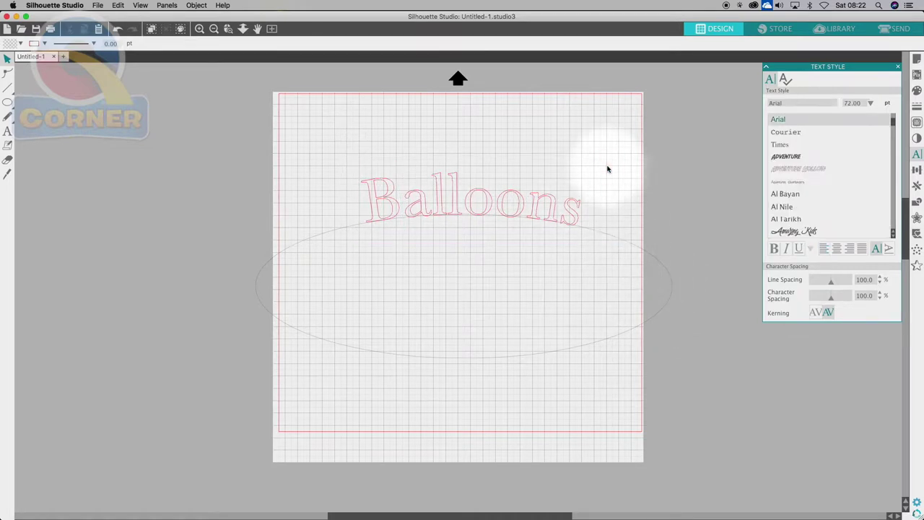
Preview the cut lines with the text on the ellipse, detach the text above the ellipse, and preview the cut lines again
left_click(899, 29)
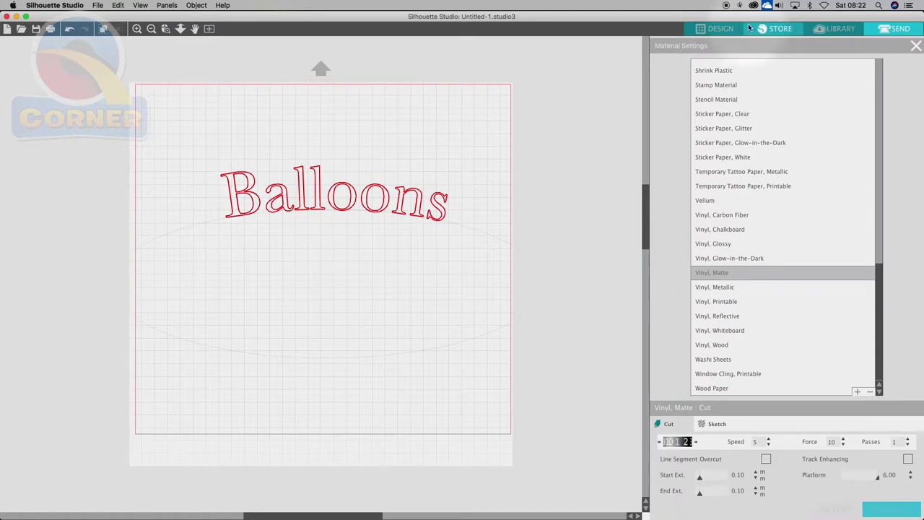
left_click(714, 28)
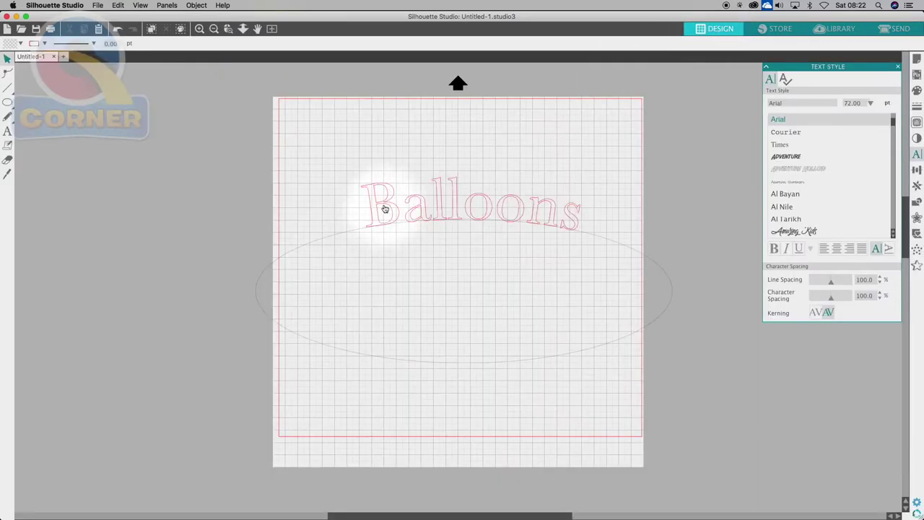
left_click(386, 206)
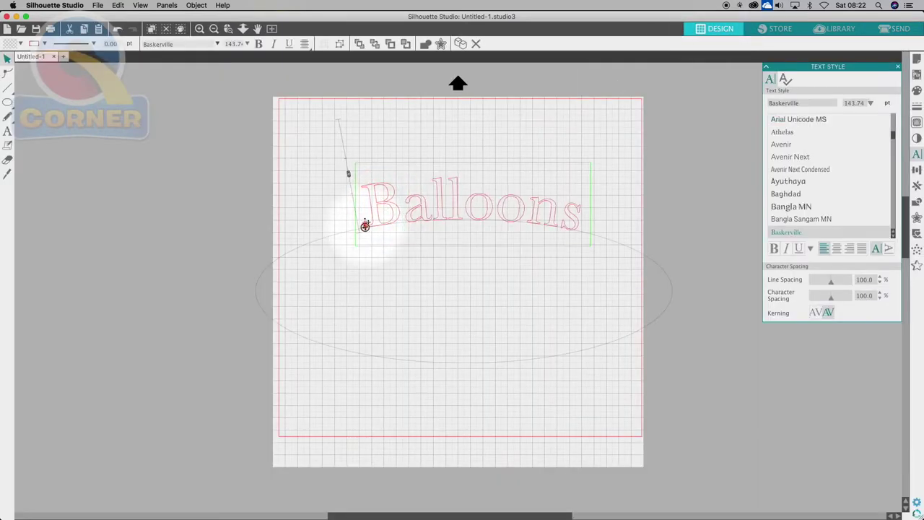
left_click_drag(365, 226, 354, 192)
left_click(315, 208)
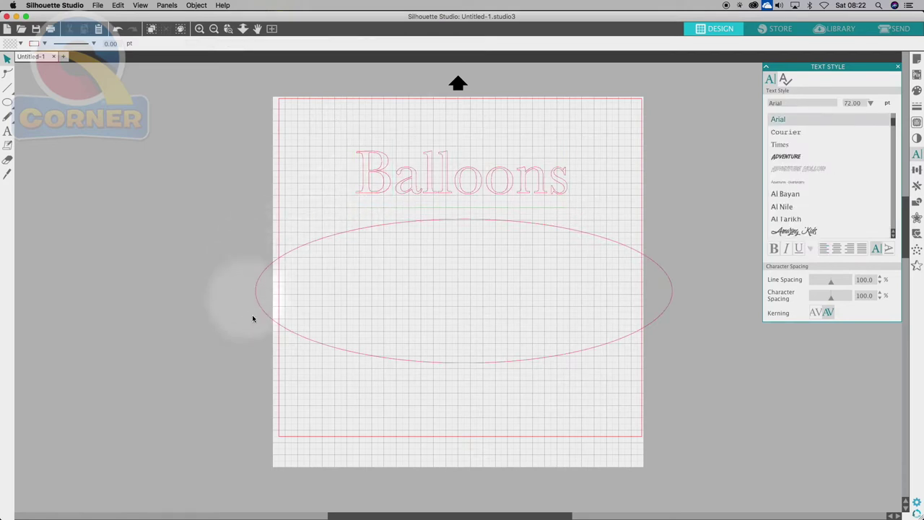
left_click(908, 33)
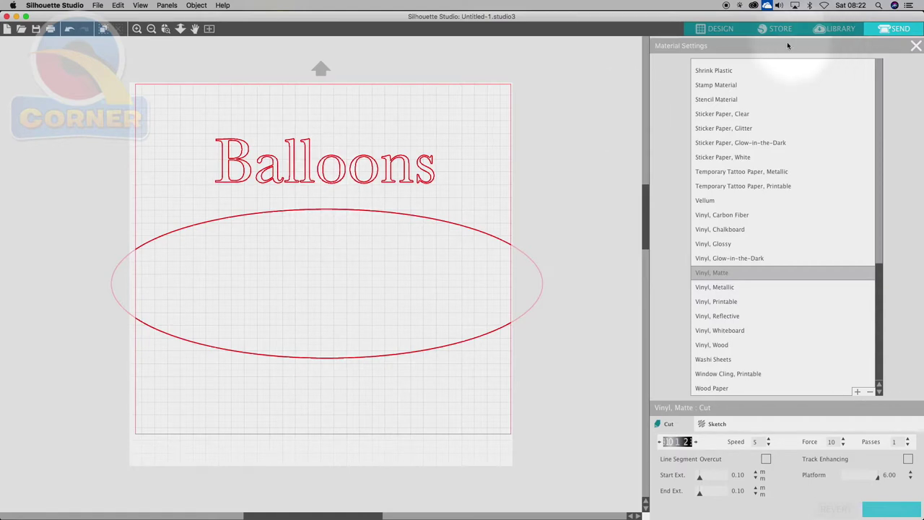
left_click(720, 29)
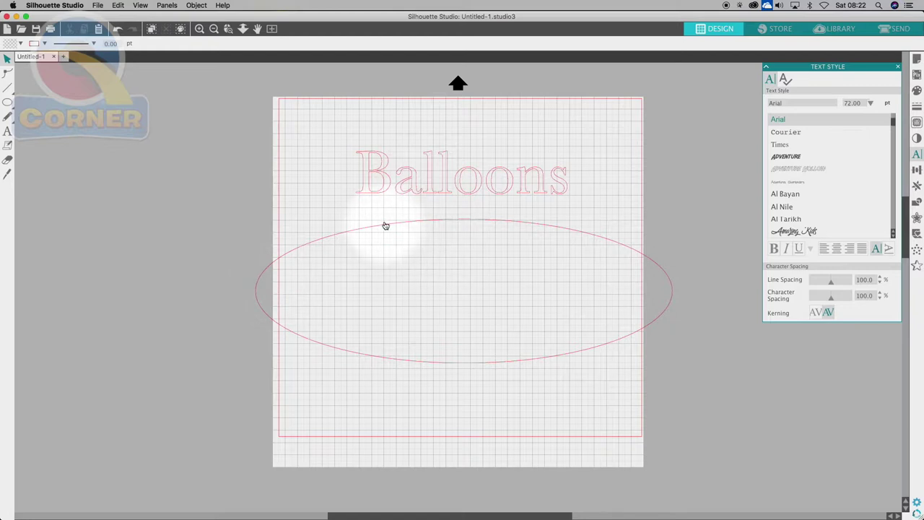
Delete the ellipse and draw a smooth freehand wavy line across the page below the Balloons text
left_click_drag(385, 226, 390, 240)
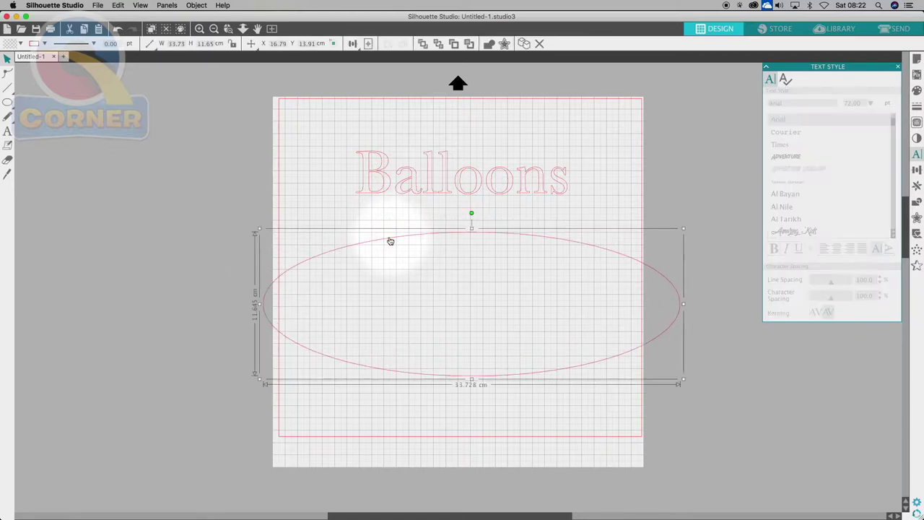
key("Delete")
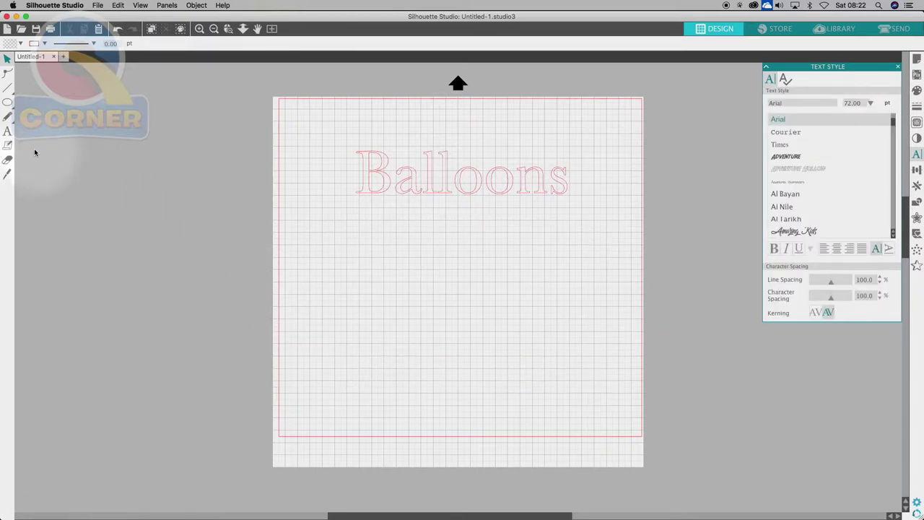
left_click(12, 123)
left_click(34, 119)
mouse_move(289, 304)
left_mouse_down()
mouse_move(313, 259)
mouse_move(360, 243)
mouse_move(385, 261)
mouse_move(416, 319)
mouse_move(454, 329)
mouse_move(483, 307)
mouse_move(509, 260)
mouse_move(532, 245)
mouse_move(571, 266)
mouse_move(598, 348)
mouse_move(594, 376)
mouse_move(554, 386)
mouse_move(534, 405)
left_mouse_up()
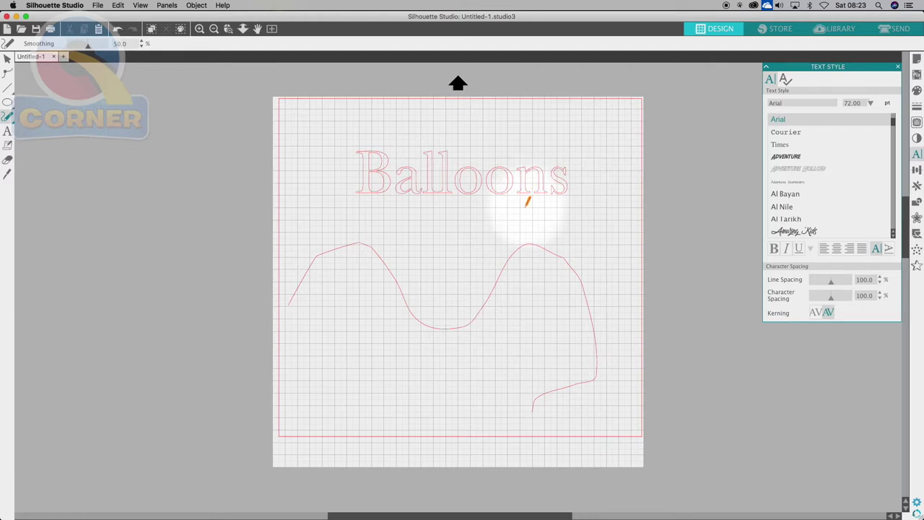
Shift the Balloons text by its baseline handle to just above the wavy line, and nudge the line slightly upward
left_click(8, 61)
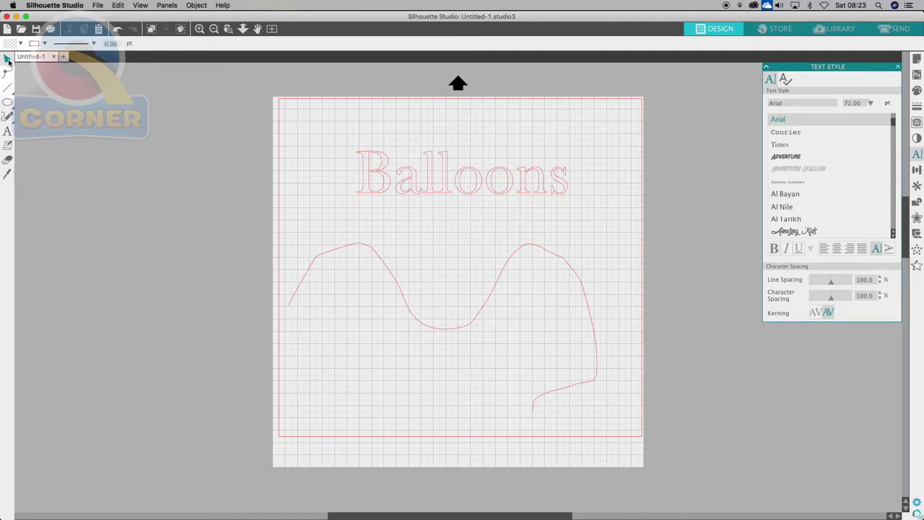
double_click(369, 194)
mouse_move(354, 193)
left_mouse_down()
mouse_move(352, 244)
mouse_move(324, 252)
mouse_move(367, 248)
mouse_move(429, 326)
mouse_move(477, 316)
mouse_move(439, 326)
mouse_move(398, 301)
mouse_move(378, 255)
mouse_move(340, 247)
mouse_move(342, 196)
mouse_move(332, 181)
left_mouse_up()
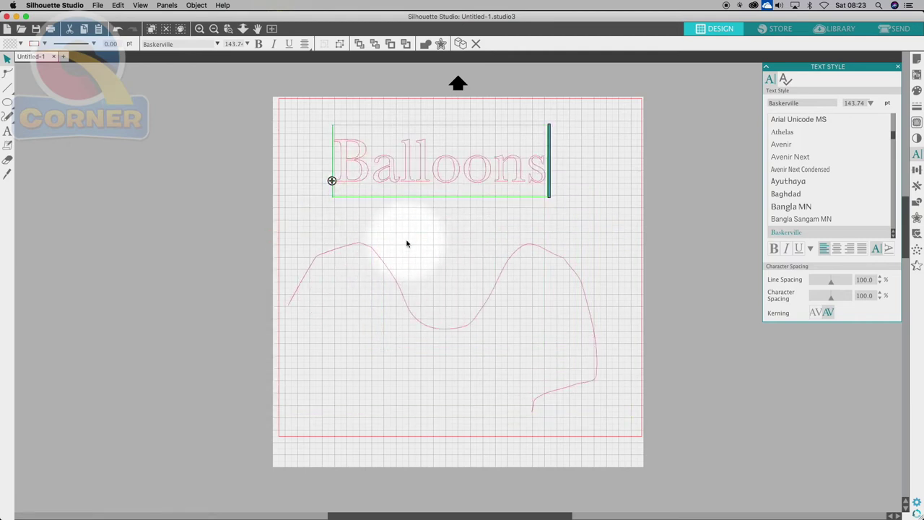
left_click_drag(373, 252, 374, 250)
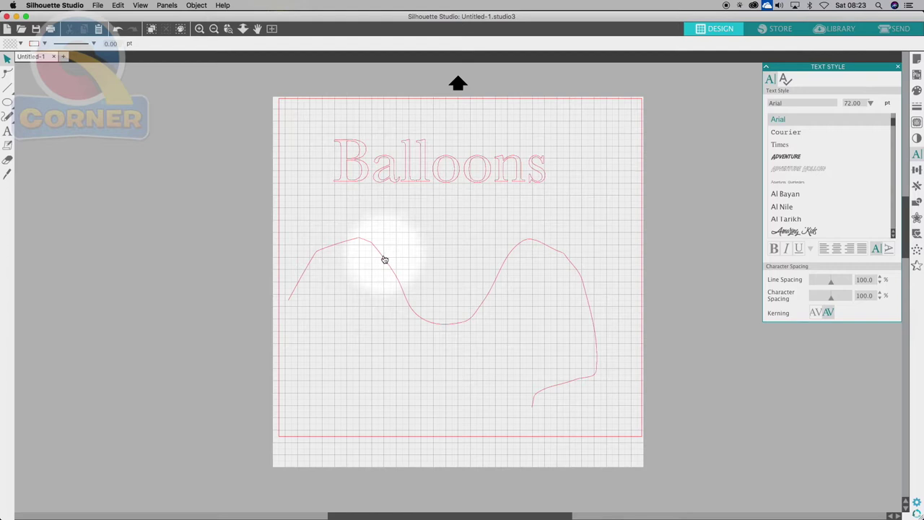
Delete the freehand wavy line and draw a wide rectangle below the Balloons text
left_click(383, 256)
key("Delete")
left_click(7, 102)
left_click(22, 102)
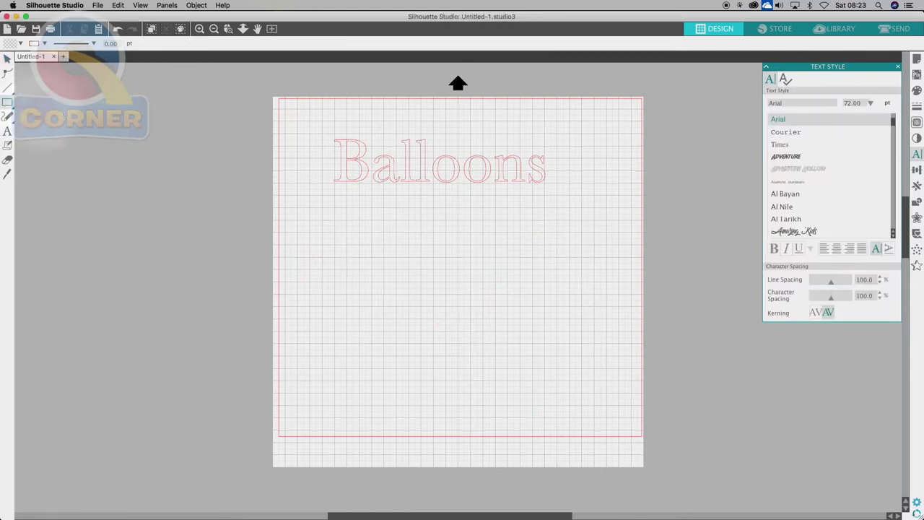
left_click_drag(337, 221, 573, 339)
key("shift")
Reposition the Balloons text by its baseline handle so it sits roughly centred above the rectangle
left_click(8, 58)
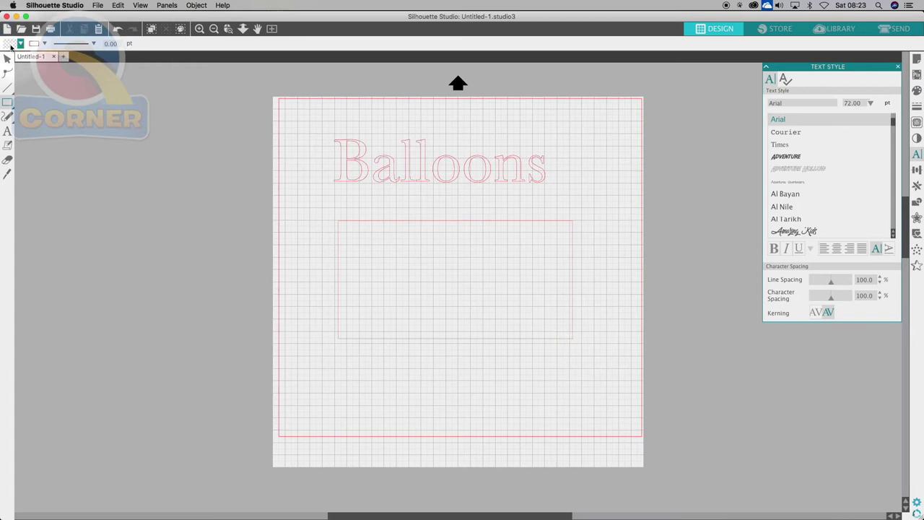
left_click(364, 182)
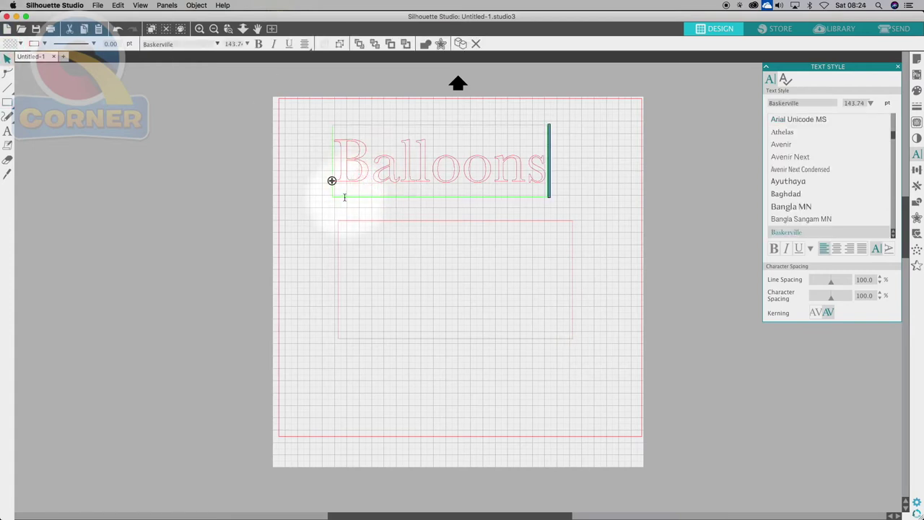
mouse_move(331, 180)
left_mouse_down()
mouse_move(354, 197)
mouse_move(353, 221)
mouse_move(452, 221)
mouse_move(344, 217)
mouse_move(343, 177)
left_mouse_up()
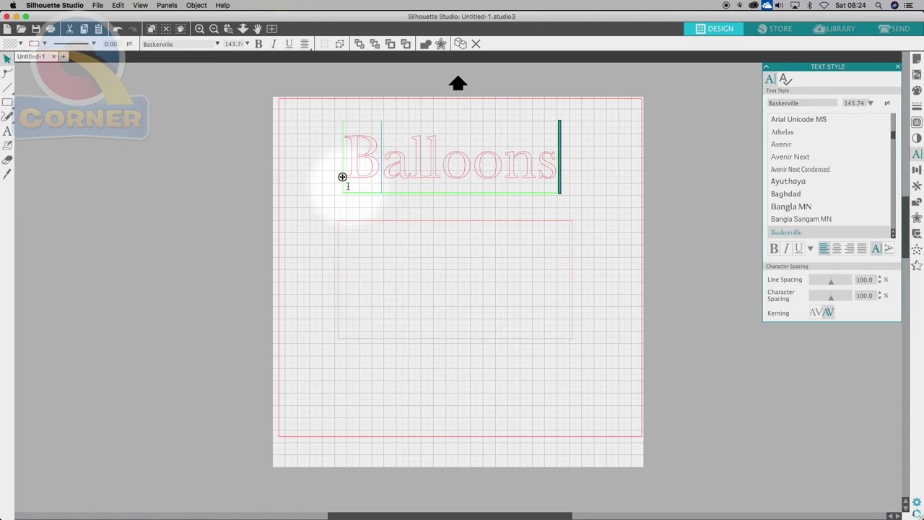